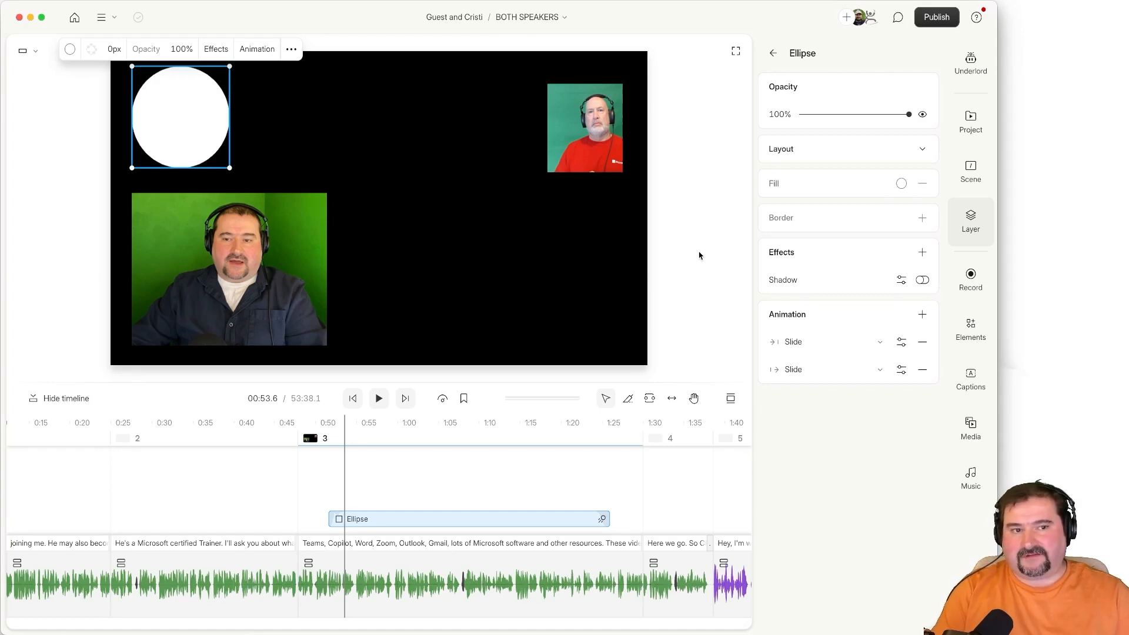
# Deselect the ellipse and switch the workspace to the side-by-side layout with the script next to the canvas.
pyautogui.click(699, 257)
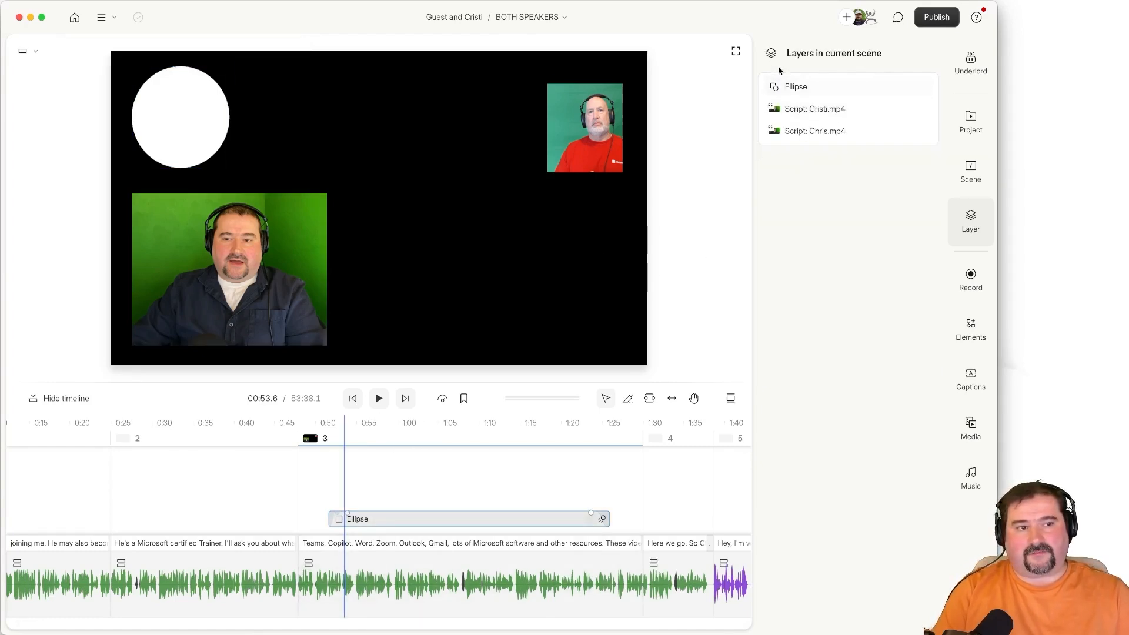
pyautogui.click(736, 51)
pyautogui.click(694, 104)
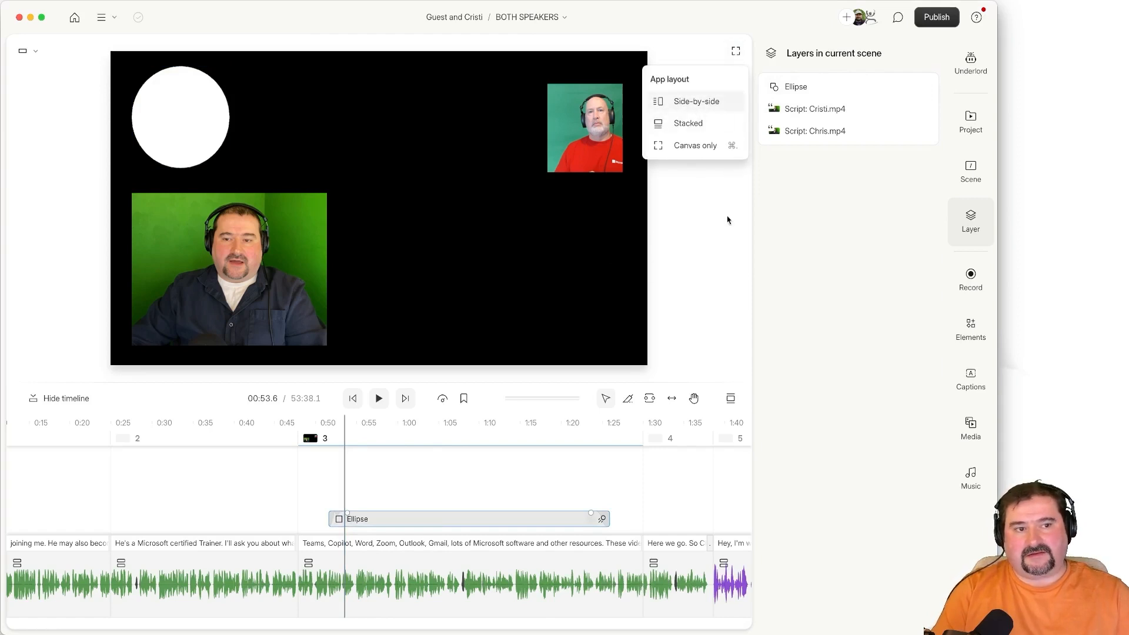
pyautogui.click(286, 288)
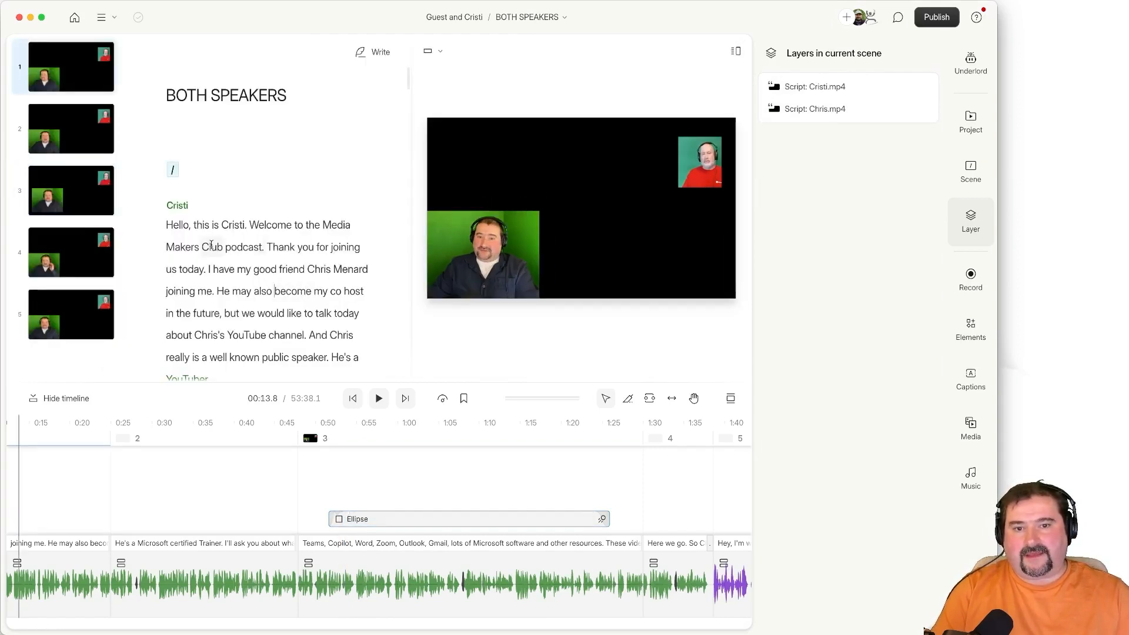
# Duplicate the script's opening paragraph, from "Hello" to "YouTuber.", to a new composition.
pyautogui.click(168, 226)
pyautogui.scroll(-4, 233, 266)
pyautogui.scroll(5, 235, 267)
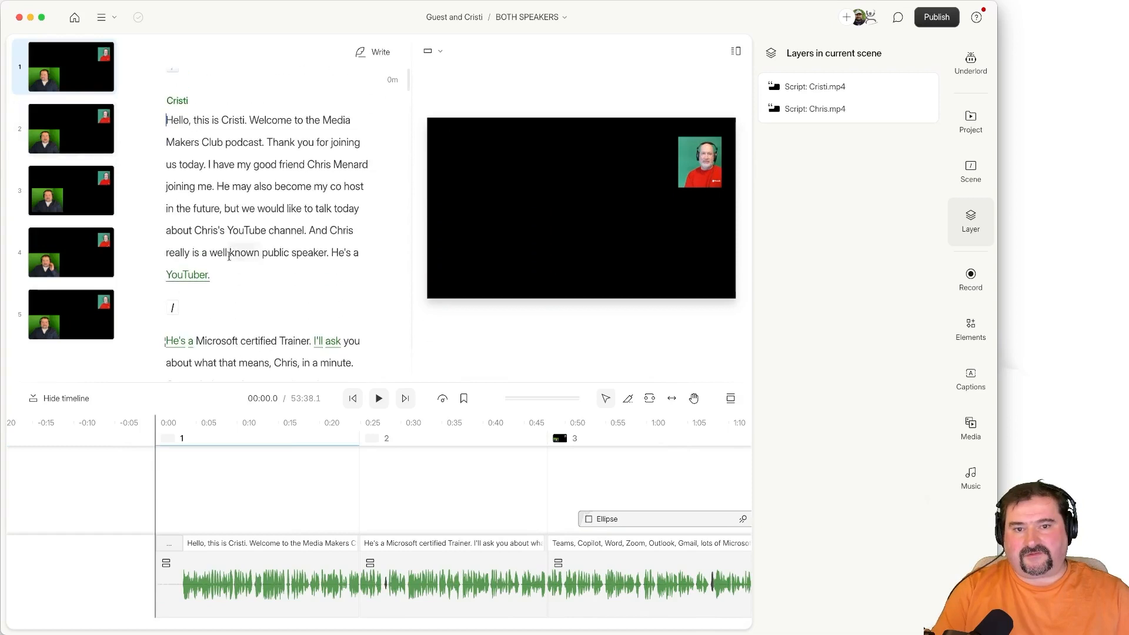
pyautogui.tripleClick(226, 270)
pyautogui.rightClick(253, 204)
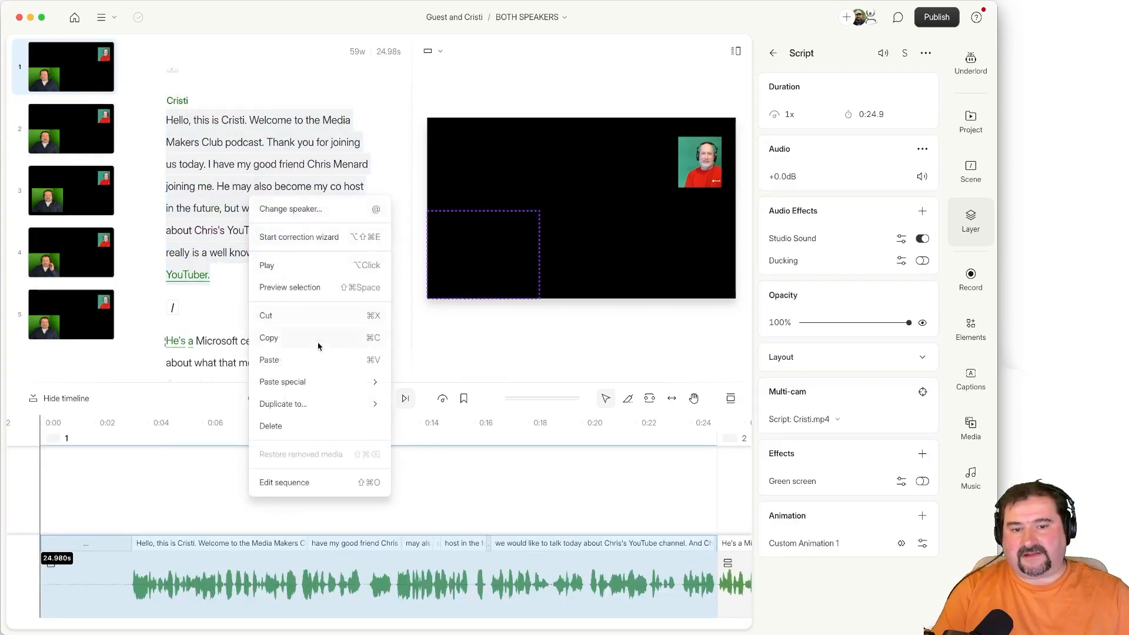
pyautogui.moveTo(321, 406)
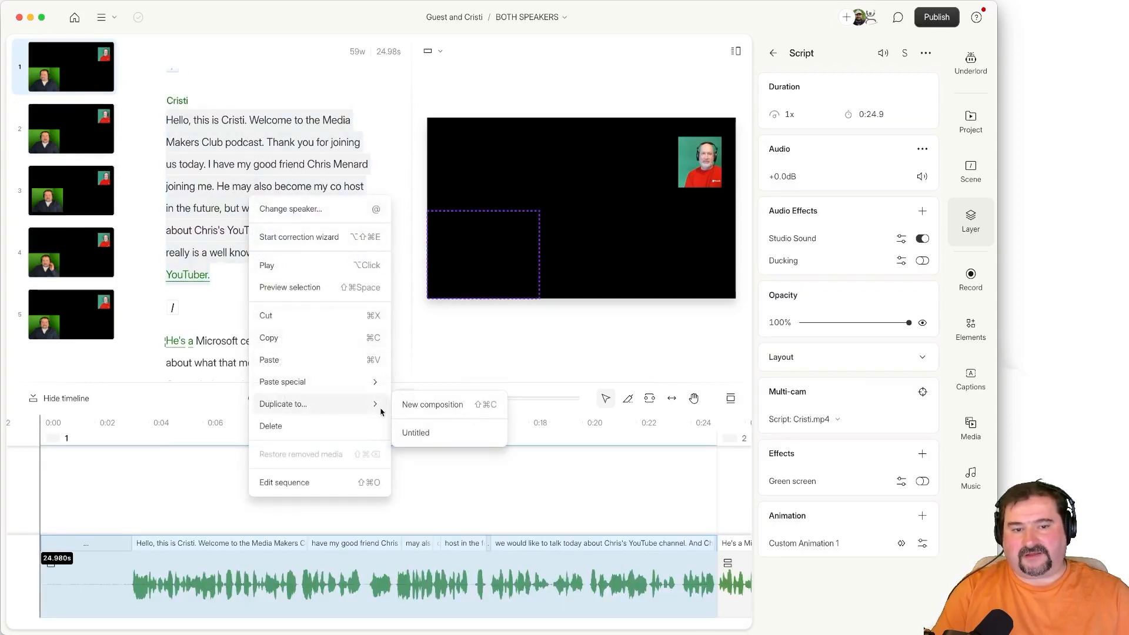
pyautogui.click(434, 405)
pyautogui.click(689, 353)
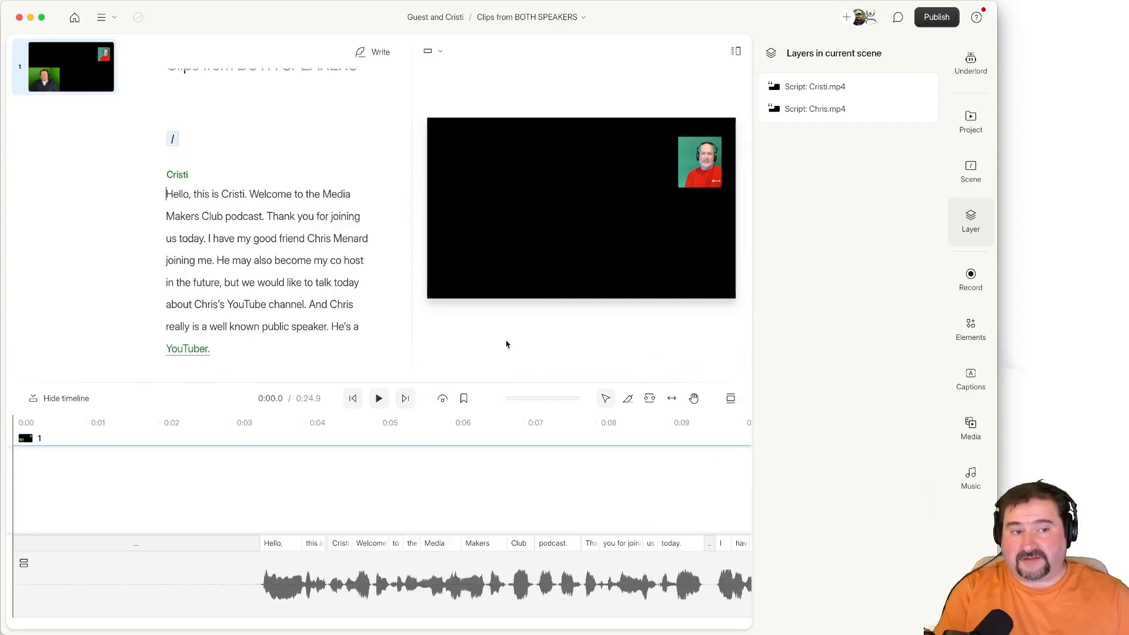
# Remove the guest's video from the canvas at the word "podcast" so only the host's video stays in the scene.
pyautogui.click(241, 216)
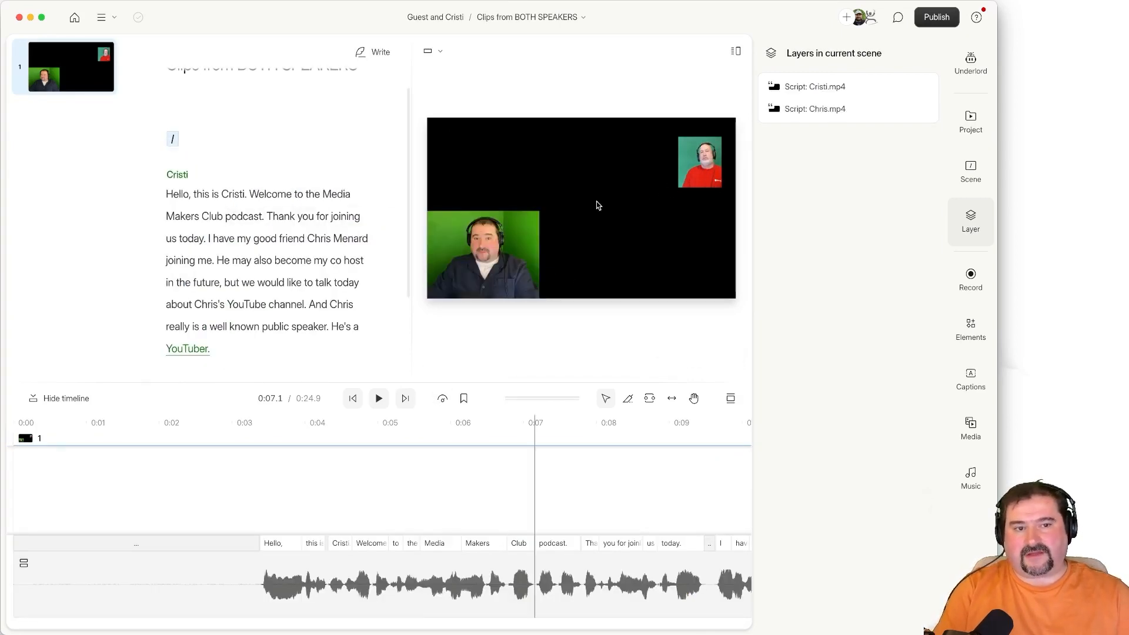
pyautogui.click(700, 168)
pyautogui.press('BackSpace')
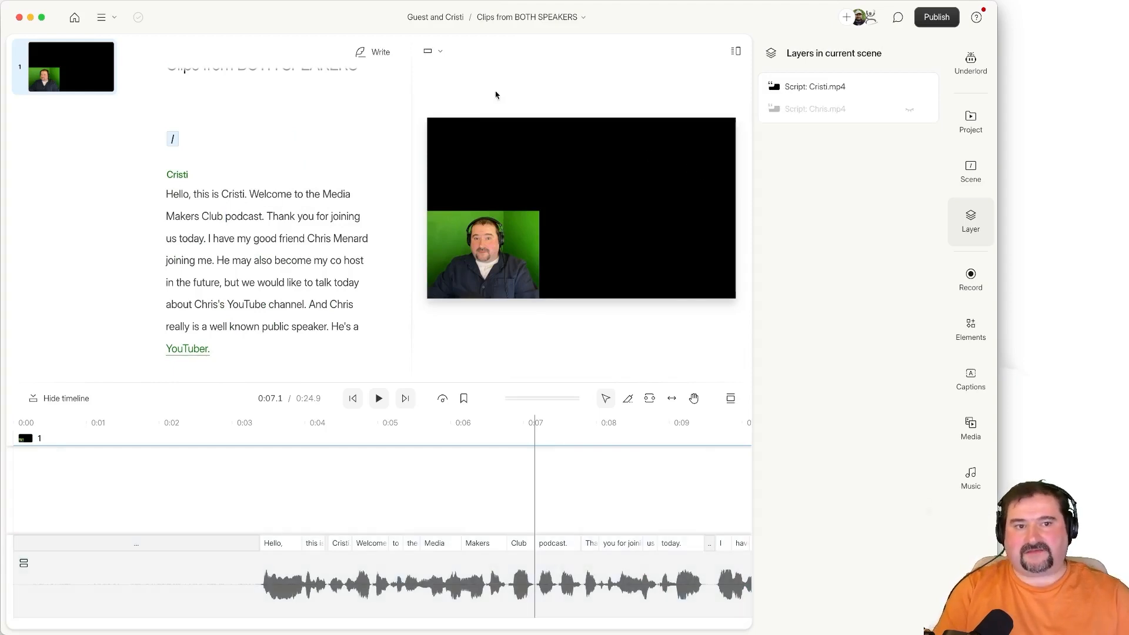
# Change the composition to a vertical canvas and make the host's video fill the canvas.
pyautogui.click(434, 51)
pyautogui.click(452, 120)
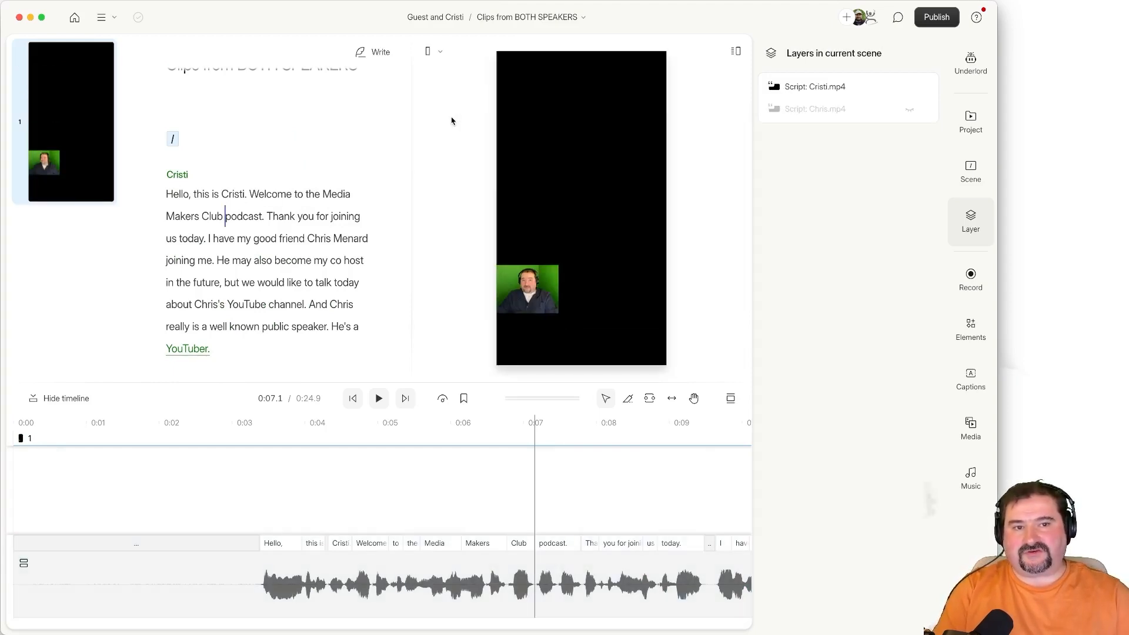
pyautogui.click(527, 289)
pyautogui.click(428, 251)
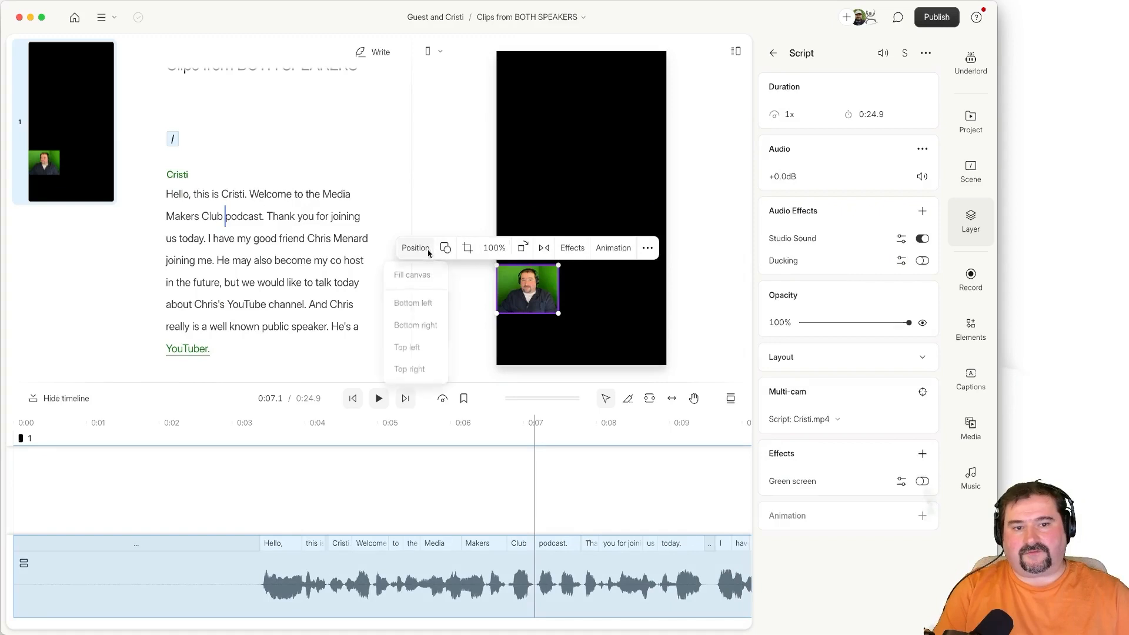
pyautogui.click(432, 276)
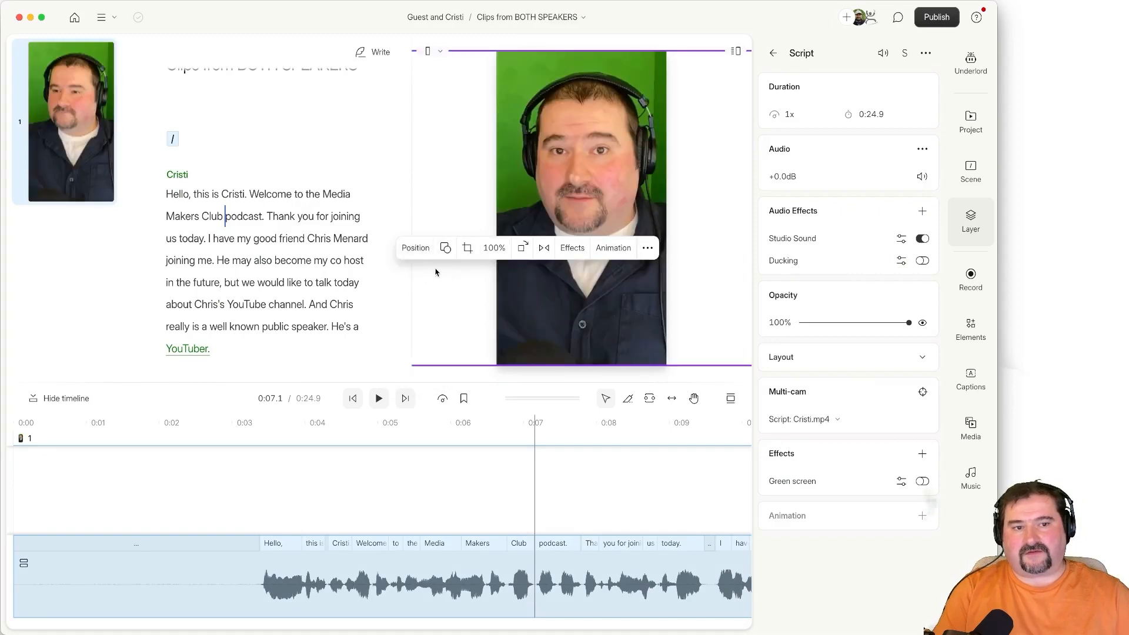
# Shrink the timeline to enlarge the preview, and shift the host's video slightly to the left in the vertical frame.
pyautogui.click(305, 194)
pyautogui.click(275, 217)
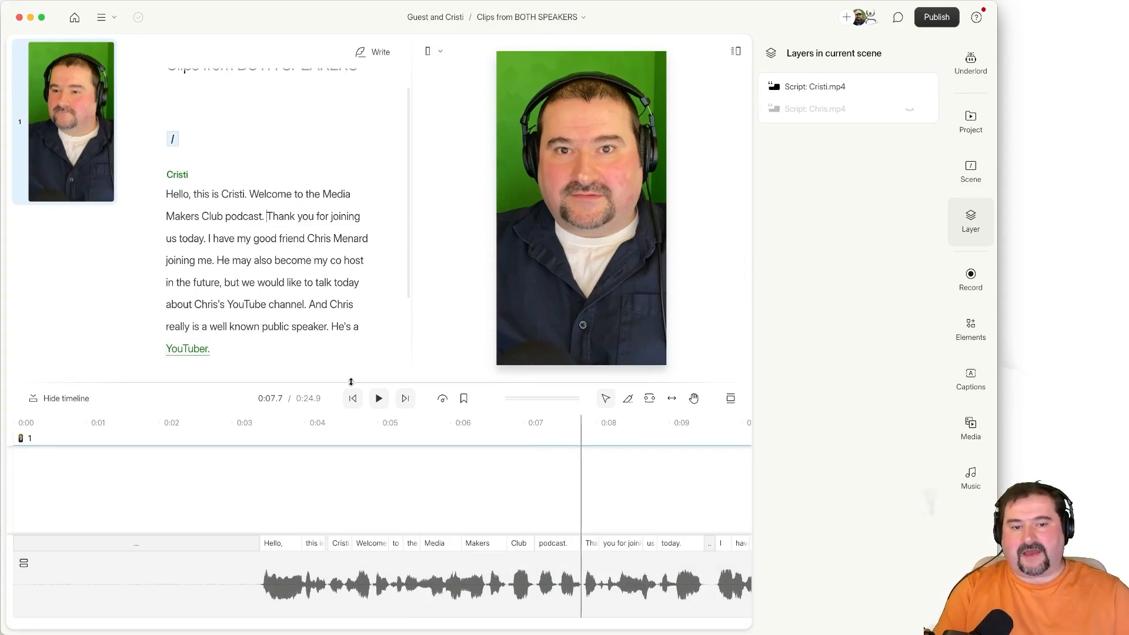
pyautogui.moveTo(351, 382); pyautogui.dragTo(359, 475)
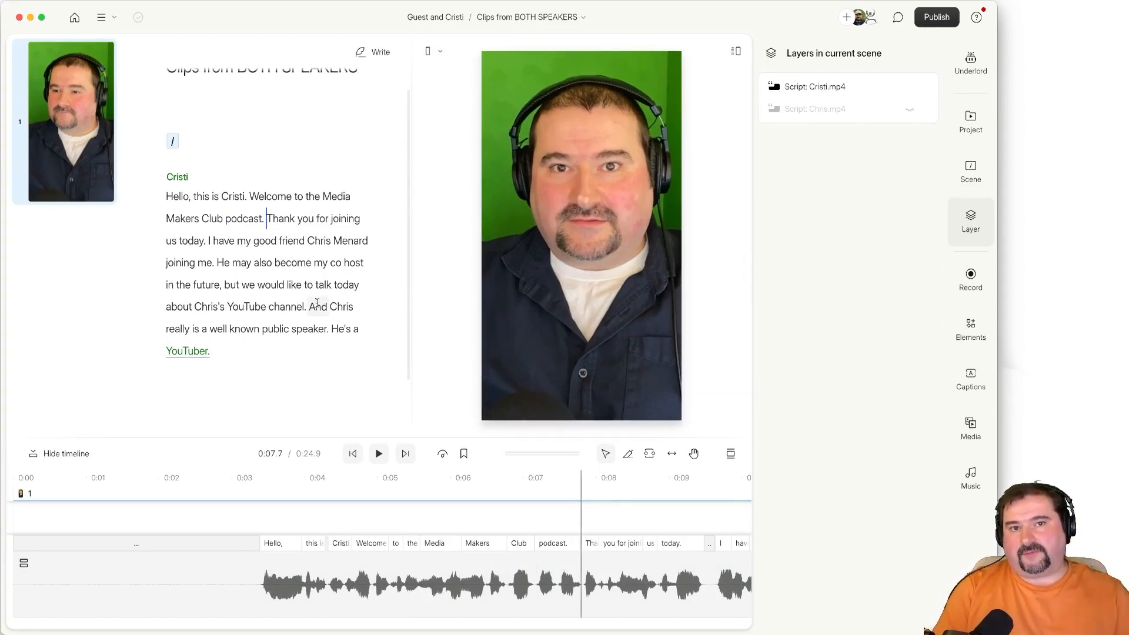
pyautogui.click(629, 260)
pyautogui.moveTo(629, 260); pyautogui.dragTo(617, 255)
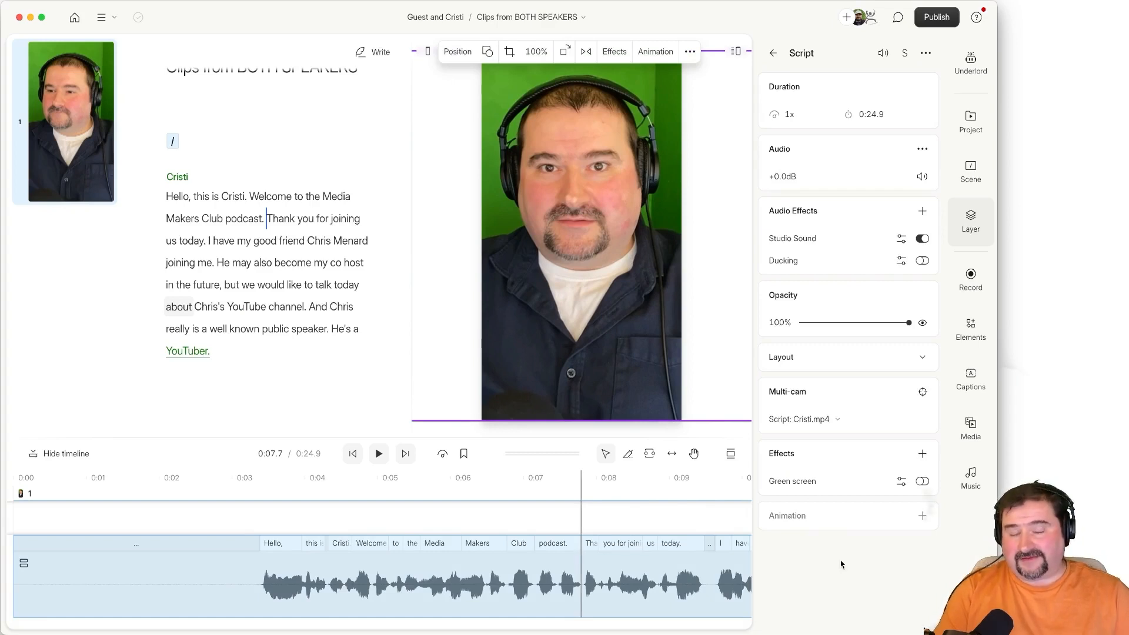
# Apply the Social Media Clip layout from the custom vertical template to the scene.
pyautogui.click(86, 151)
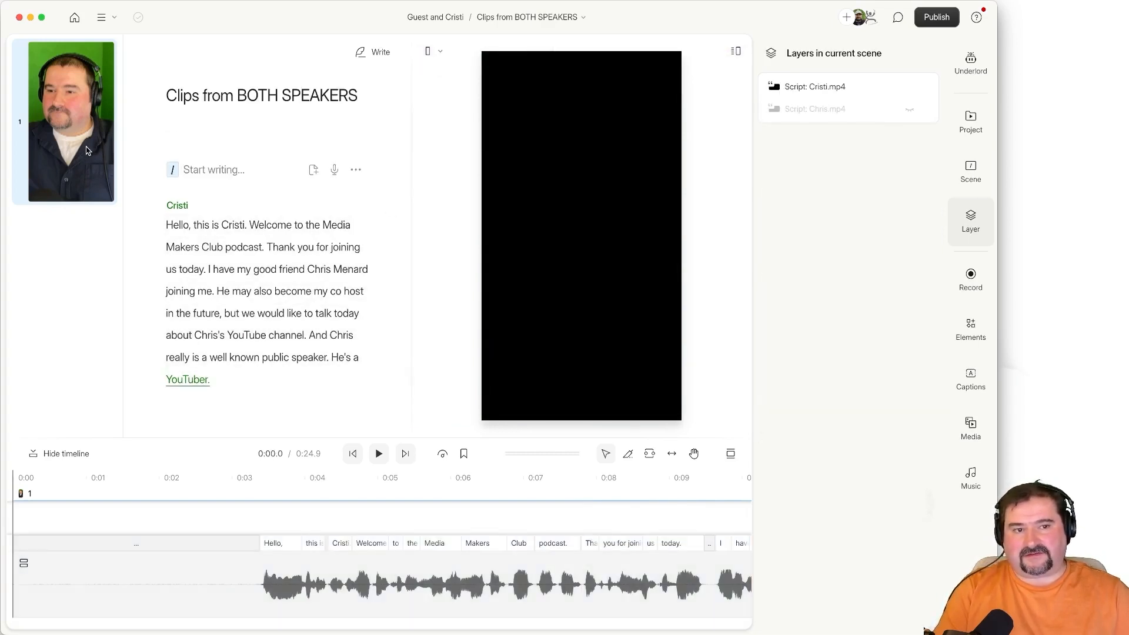
pyautogui.click(233, 224)
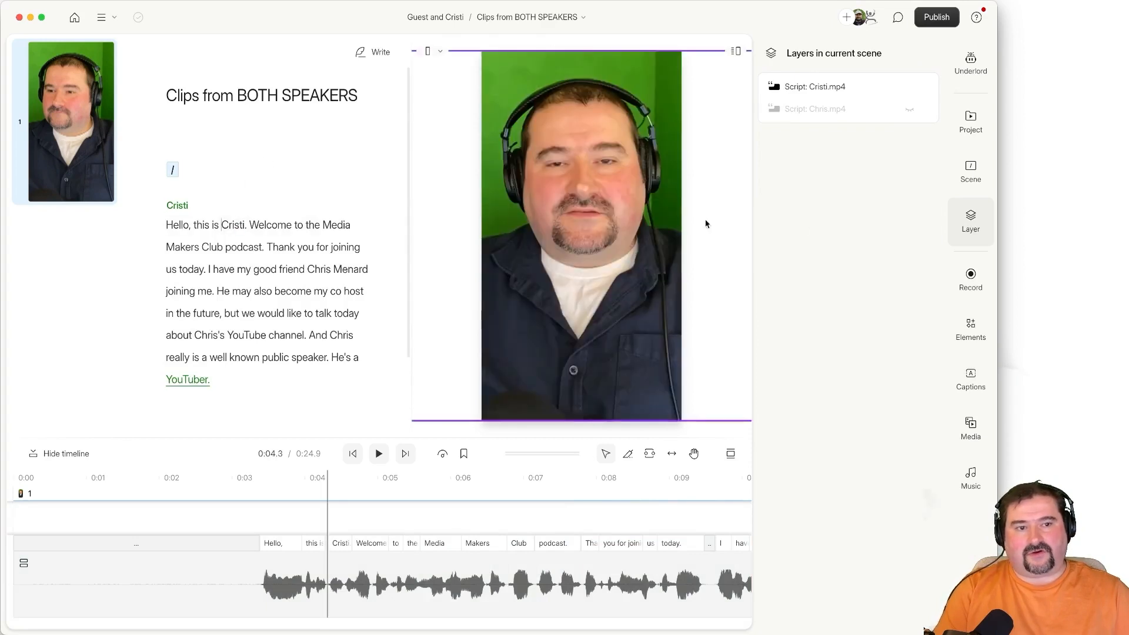
pyautogui.click(971, 170)
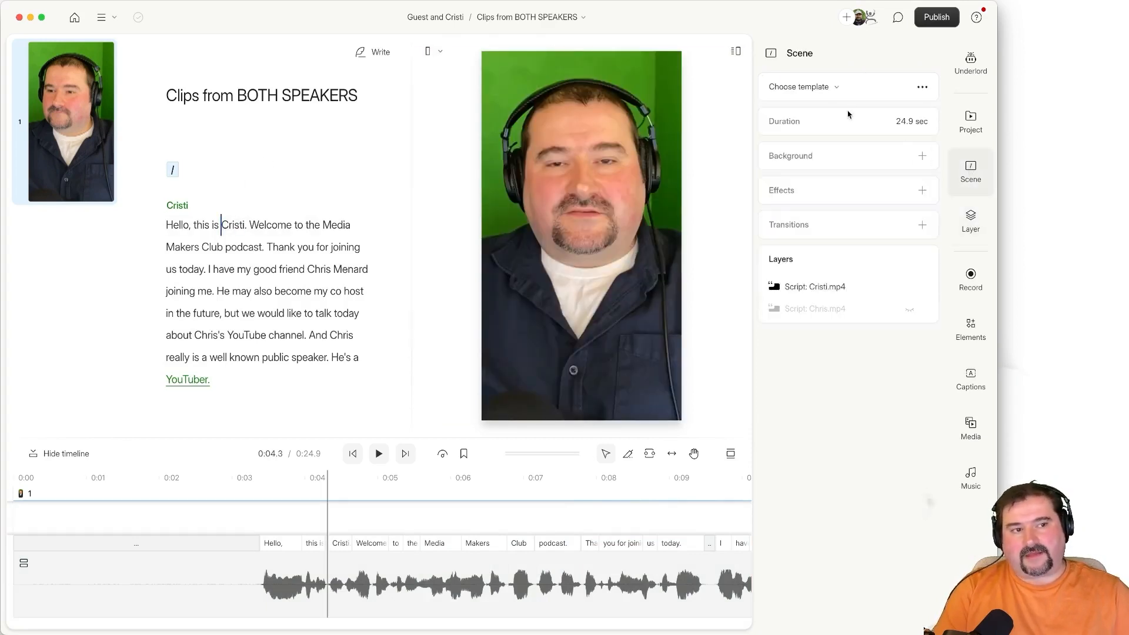
pyautogui.click(817, 89)
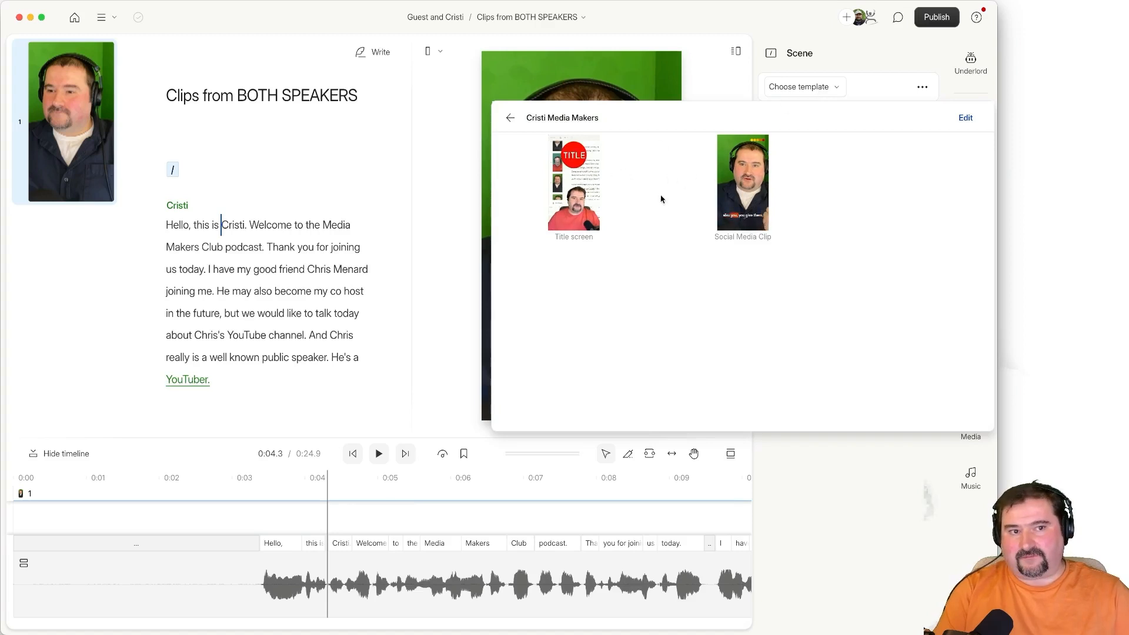
pyautogui.click(746, 181)
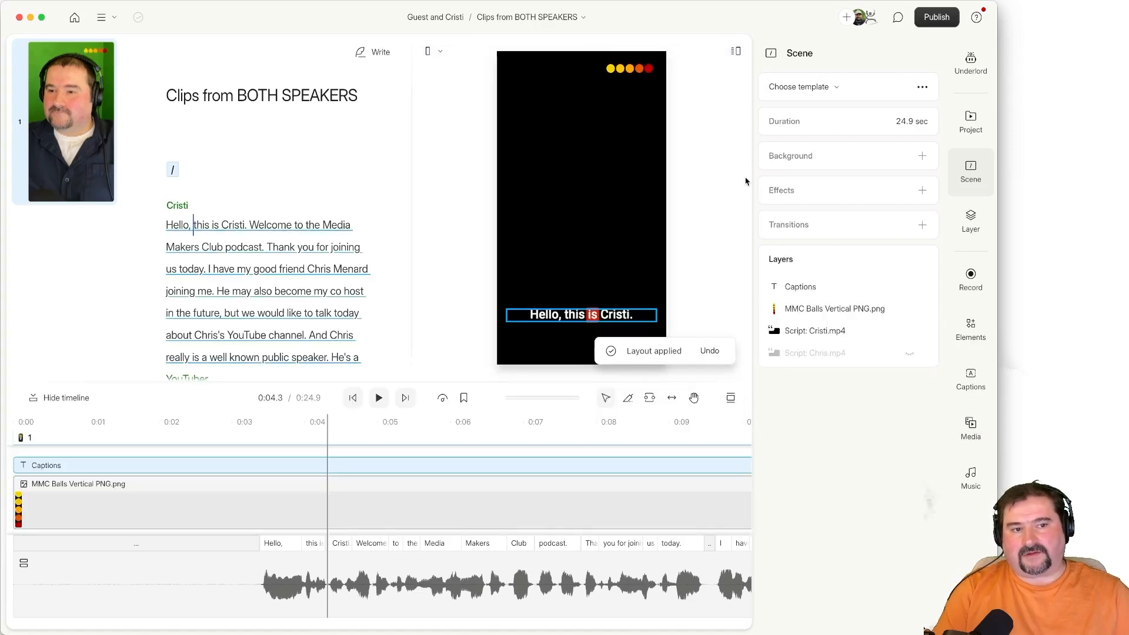
# Play the clip from "Welcome to the Media" to "podcast" to examine the template's captions and word highlighting.
pyautogui.click(270, 225)
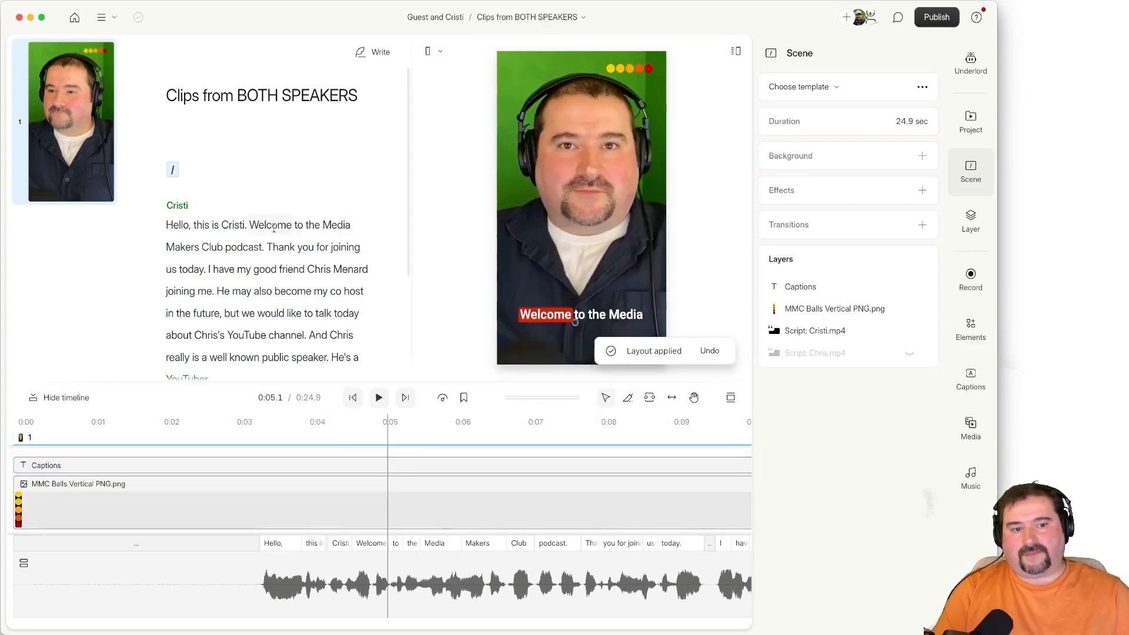
pyautogui.click(250, 225)
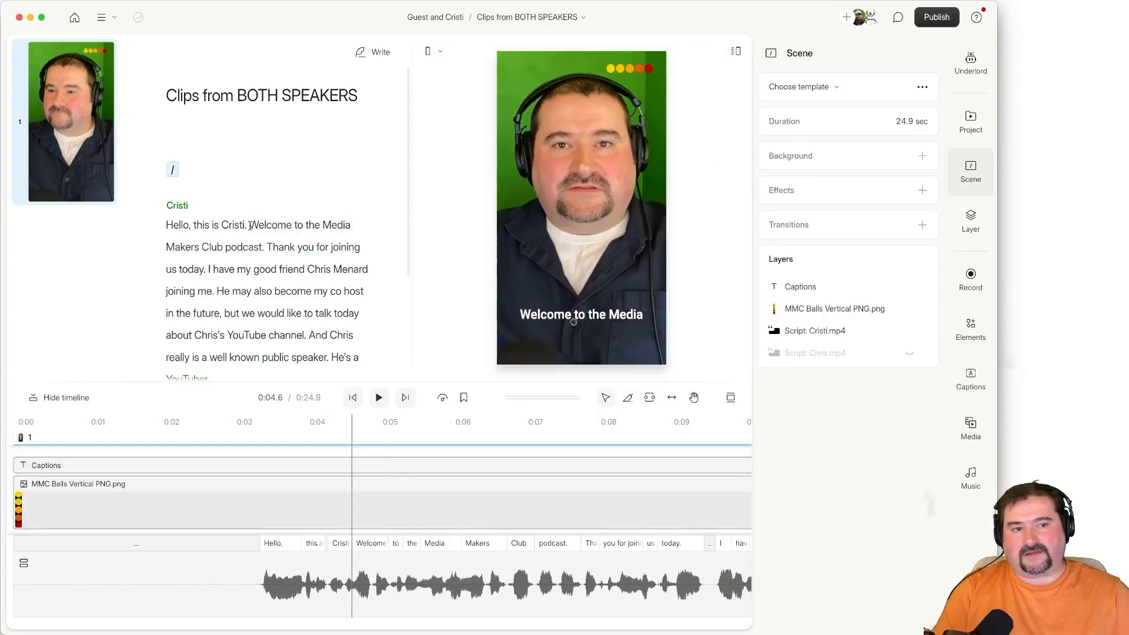
pyautogui.press('space')
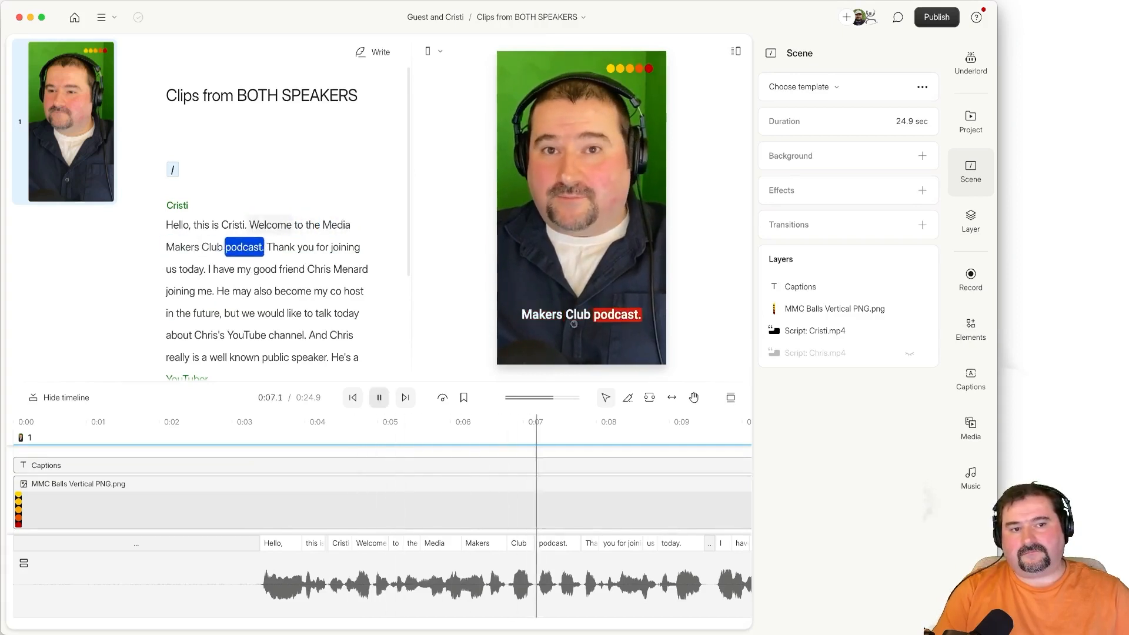
pyautogui.press('space')
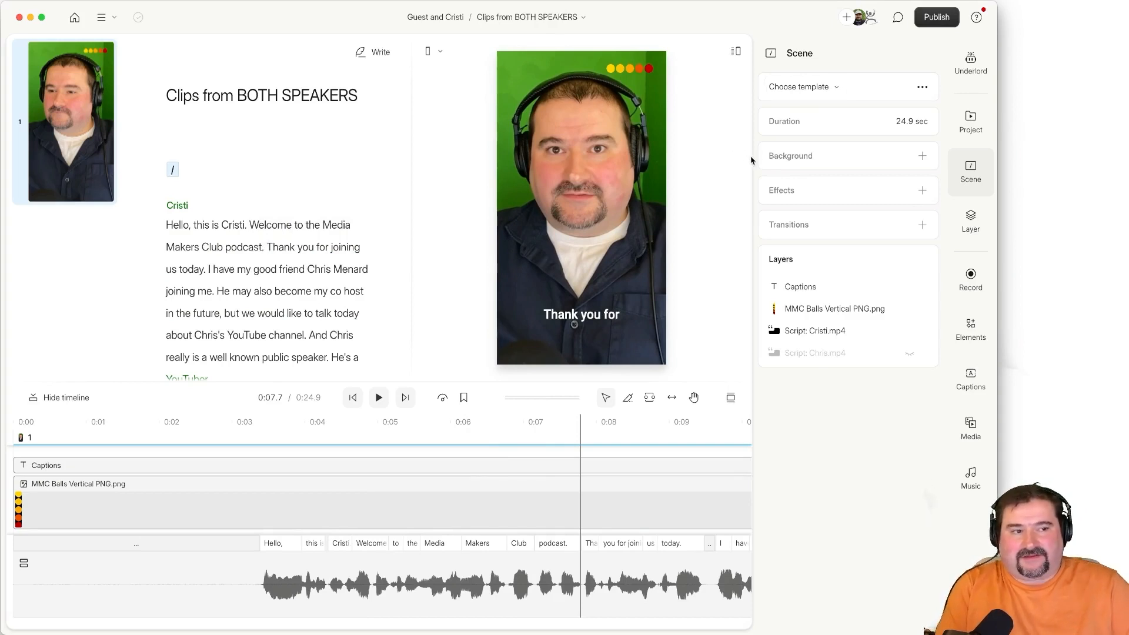
pyautogui.rightClick(68, 131)
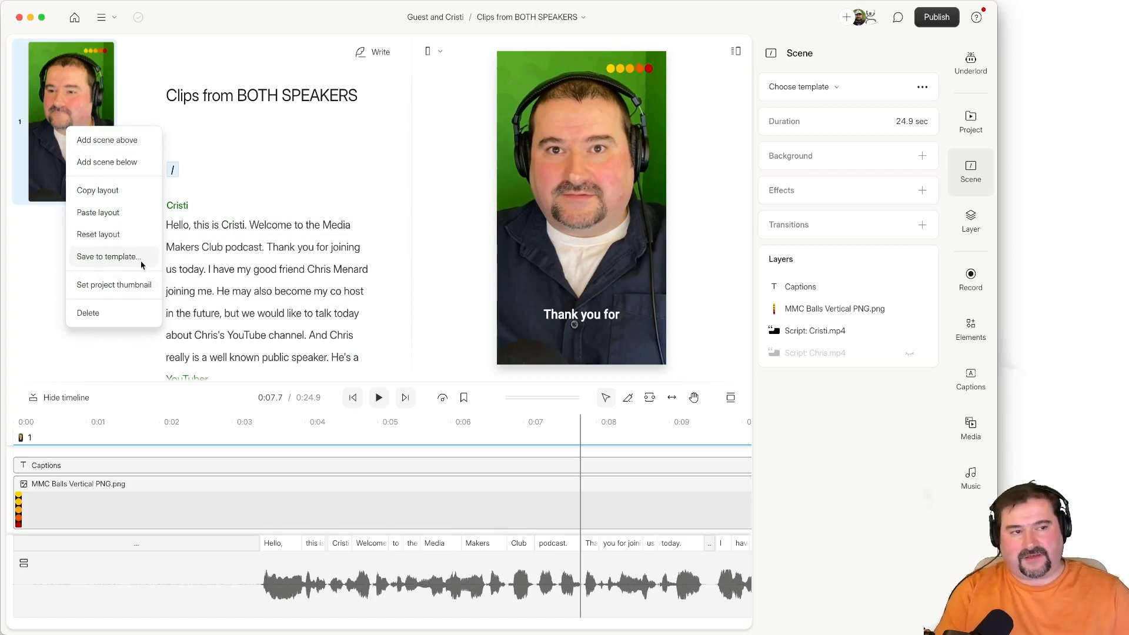
pyautogui.click(842, 417)
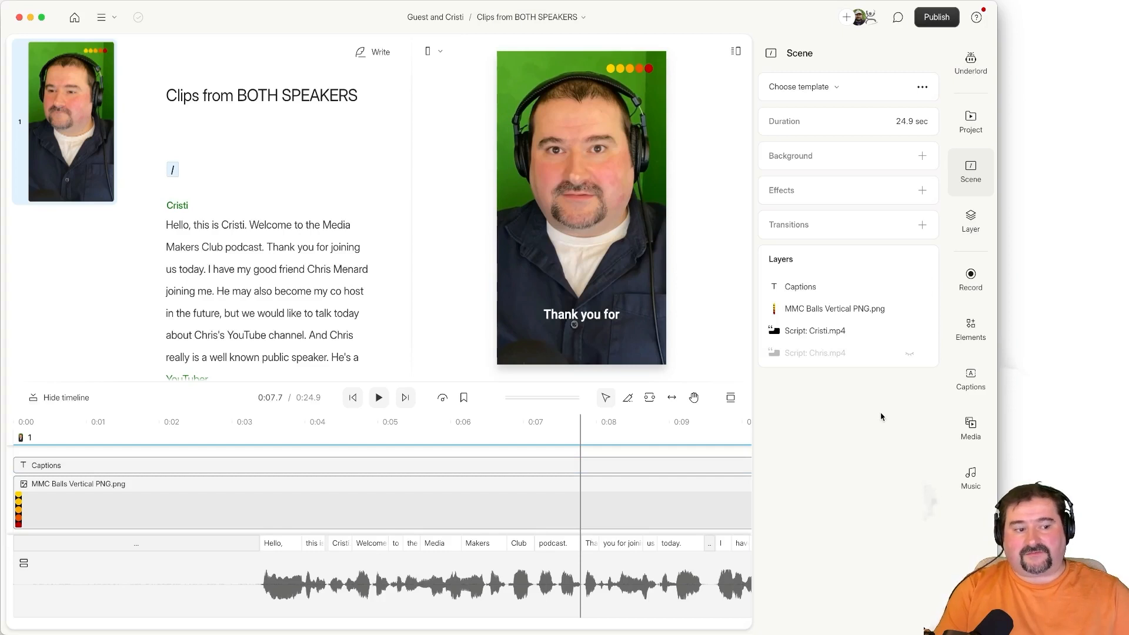
pyautogui.click(793, 93)
pyautogui.click(793, 95)
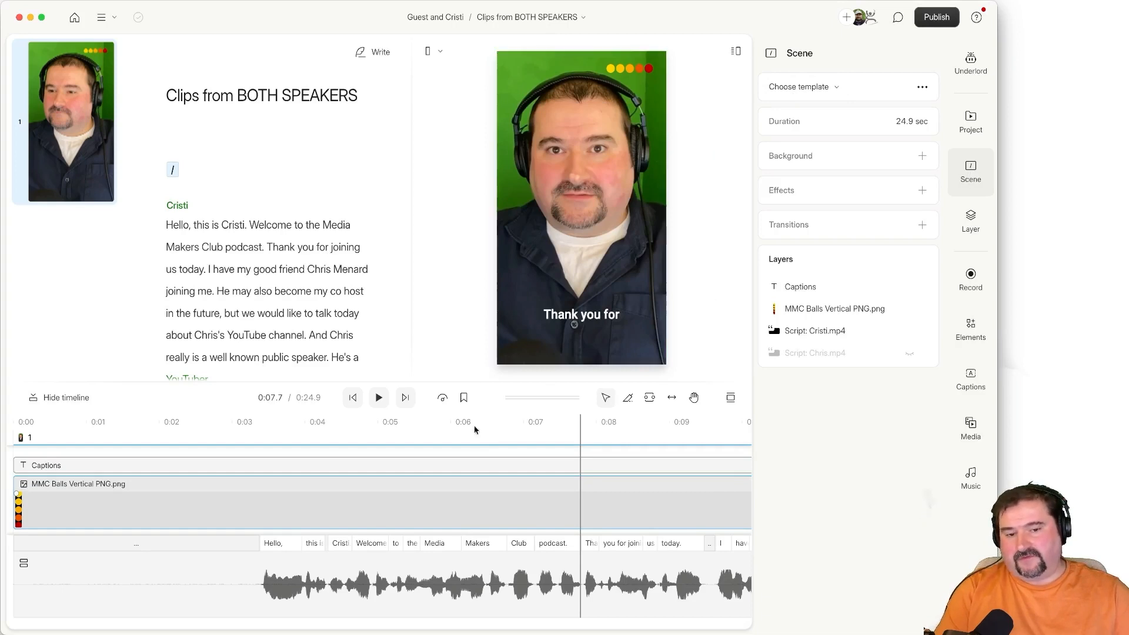
# Trim the silence before the word "Hello" from the start of the script track.
pyautogui.scroll(-2, 351, 511)
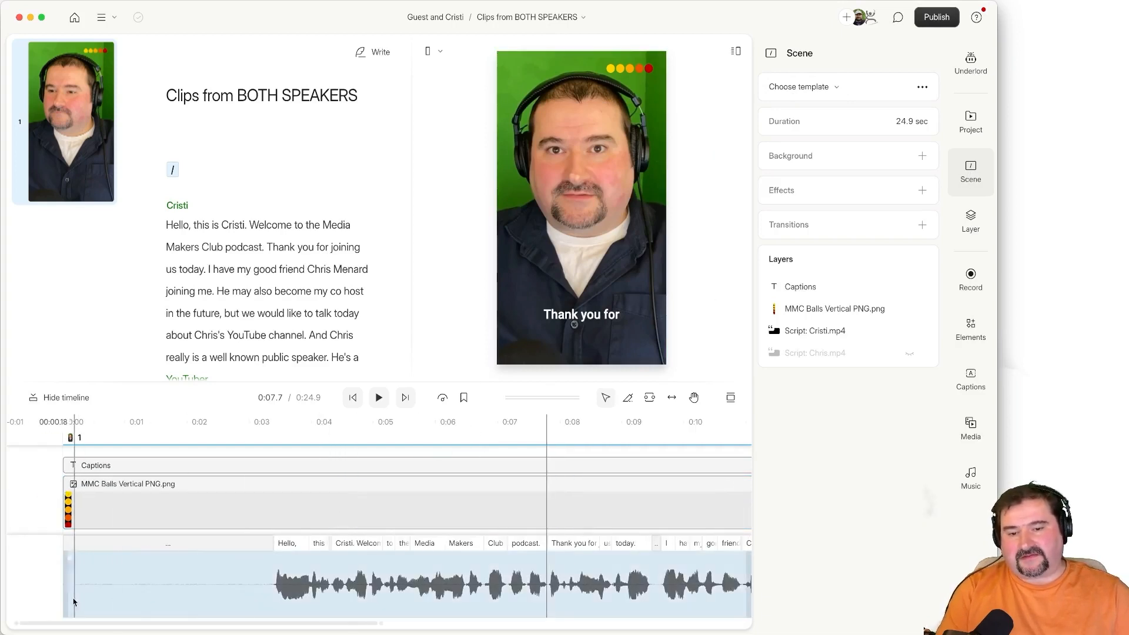
pyautogui.moveTo(66, 601); pyautogui.dragTo(269, 600)
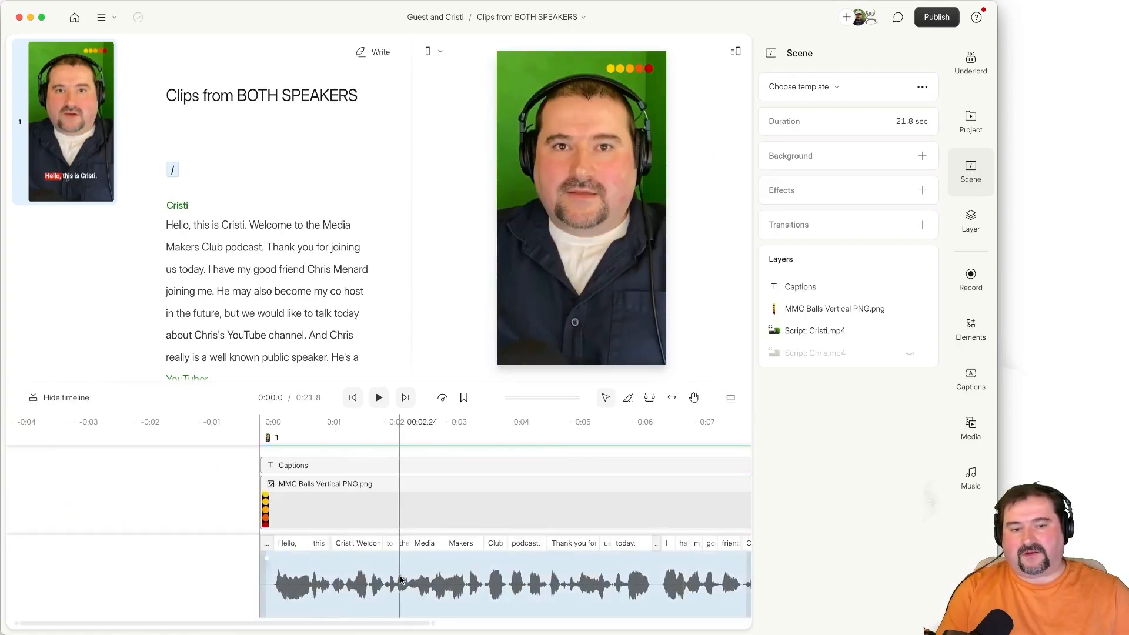
pyautogui.scroll(-5, 401, 582)
pyautogui.hscroll(3, 402, 580)
pyautogui.click(373, 580)
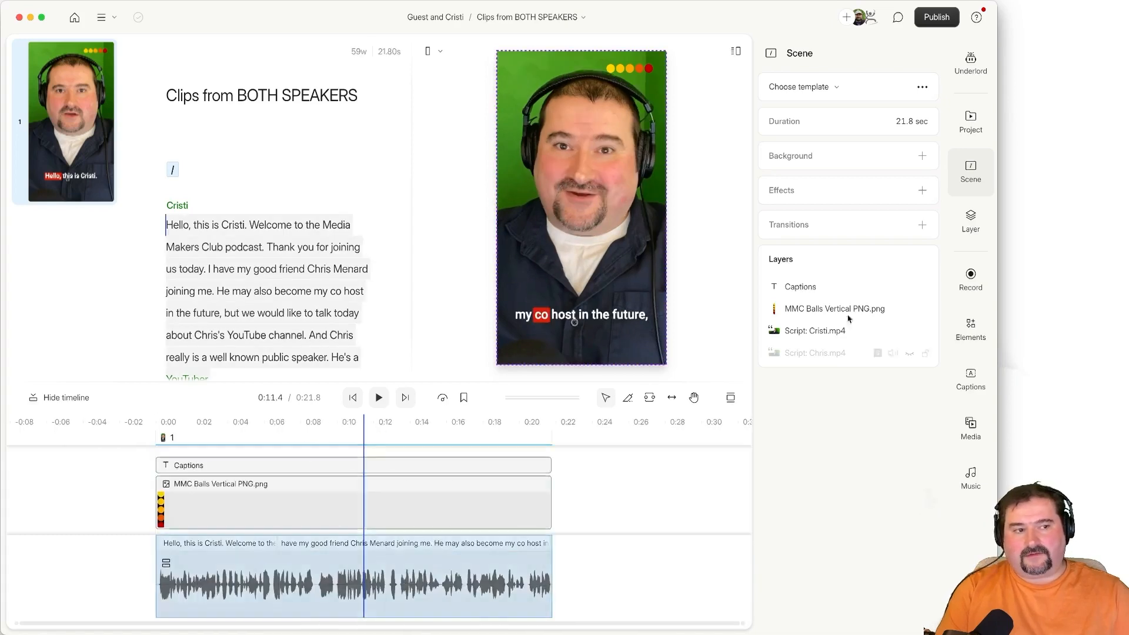
pyautogui.click(972, 177)
pyautogui.click(972, 179)
pyautogui.click(824, 85)
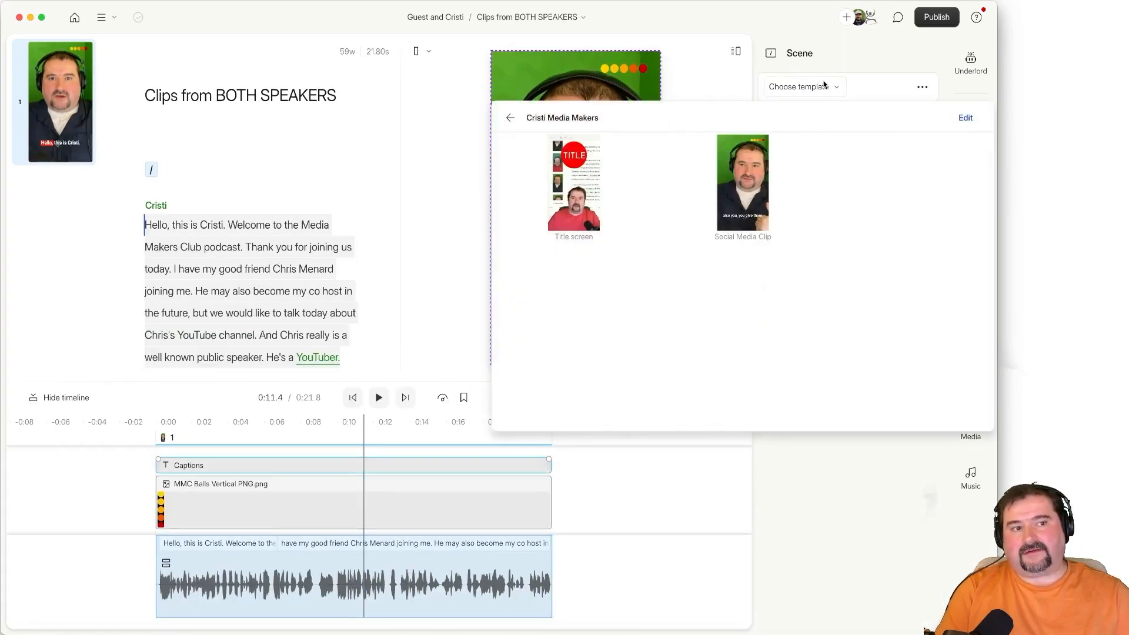
pyautogui.click(824, 85)
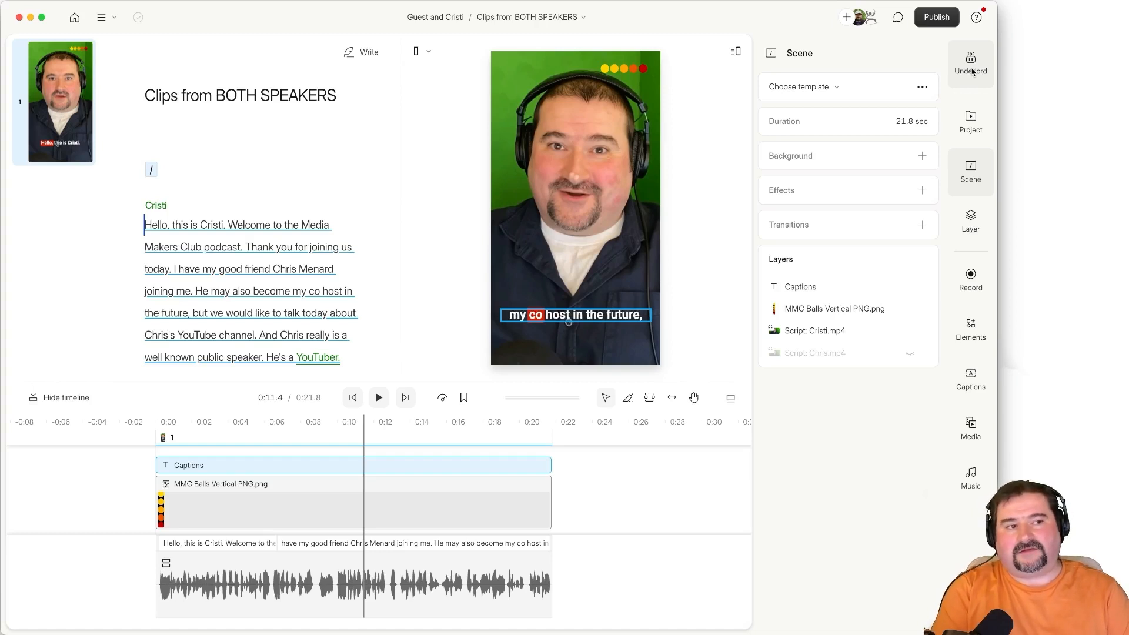
# Search the Underlord assistant for "apply template" and "template", and open the templates library.
pyautogui.click(971, 63)
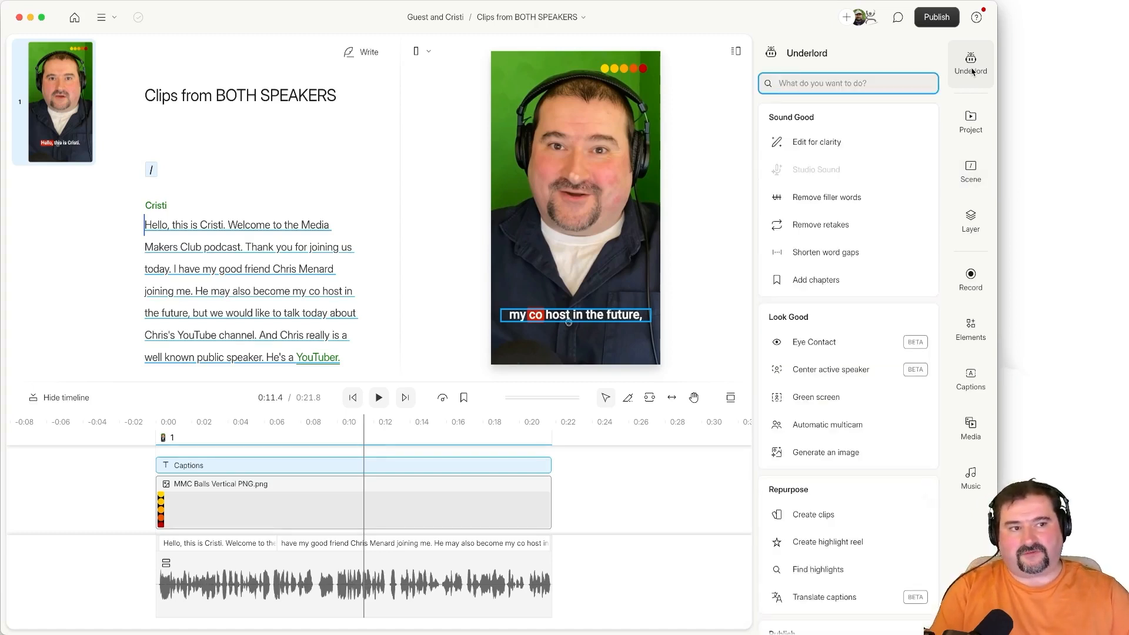
pyautogui.write('appl')
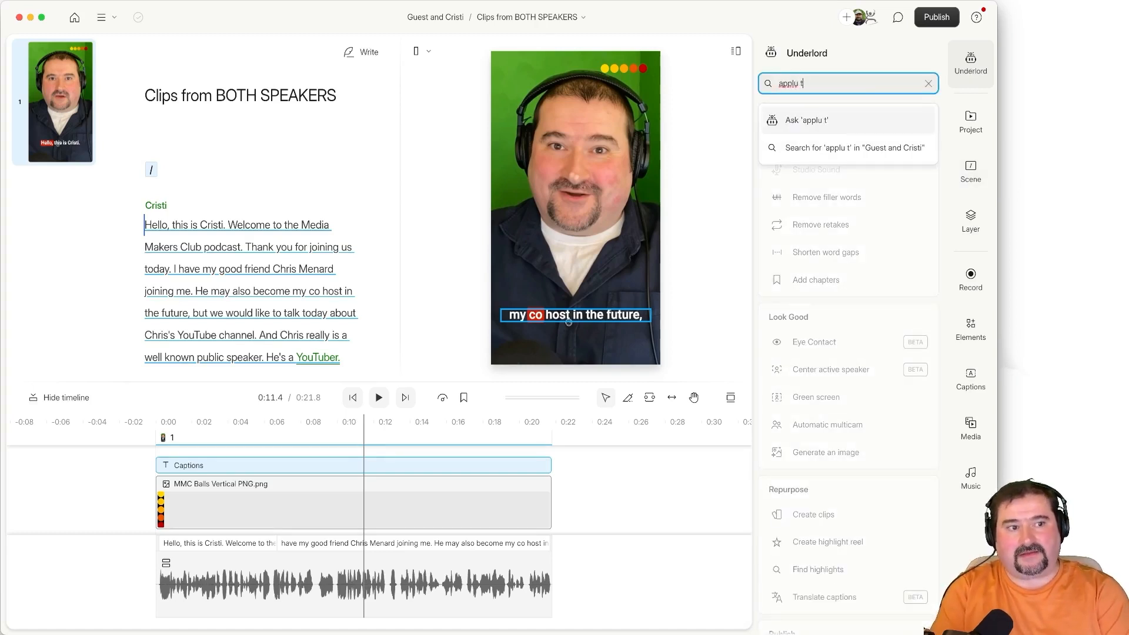
pyautogui.write('y template')
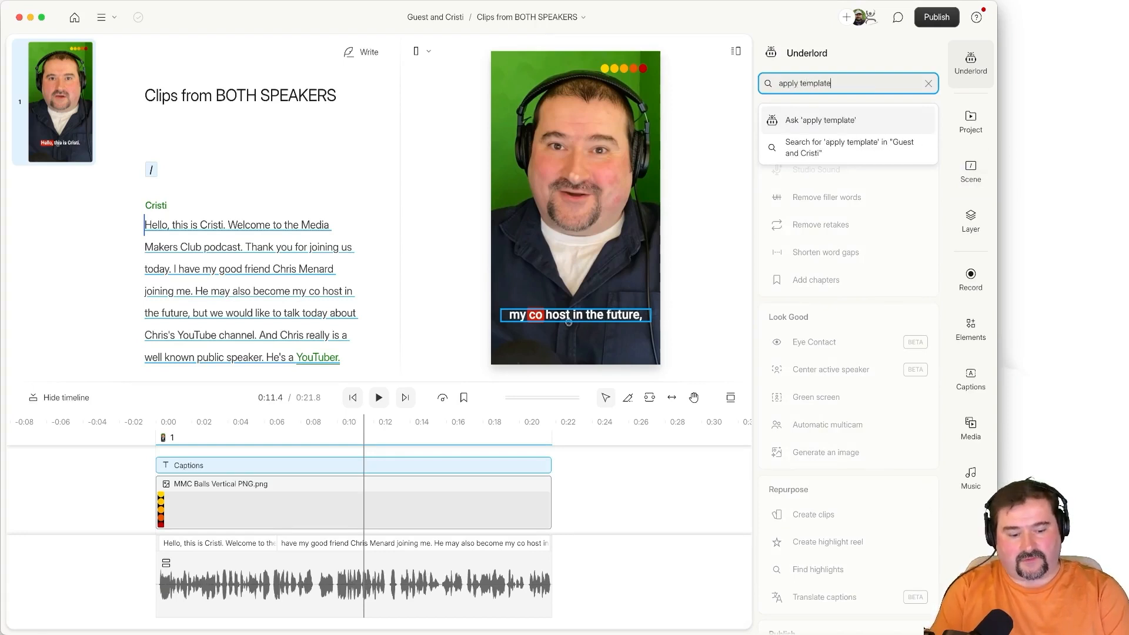
pyautogui.press('super+a')
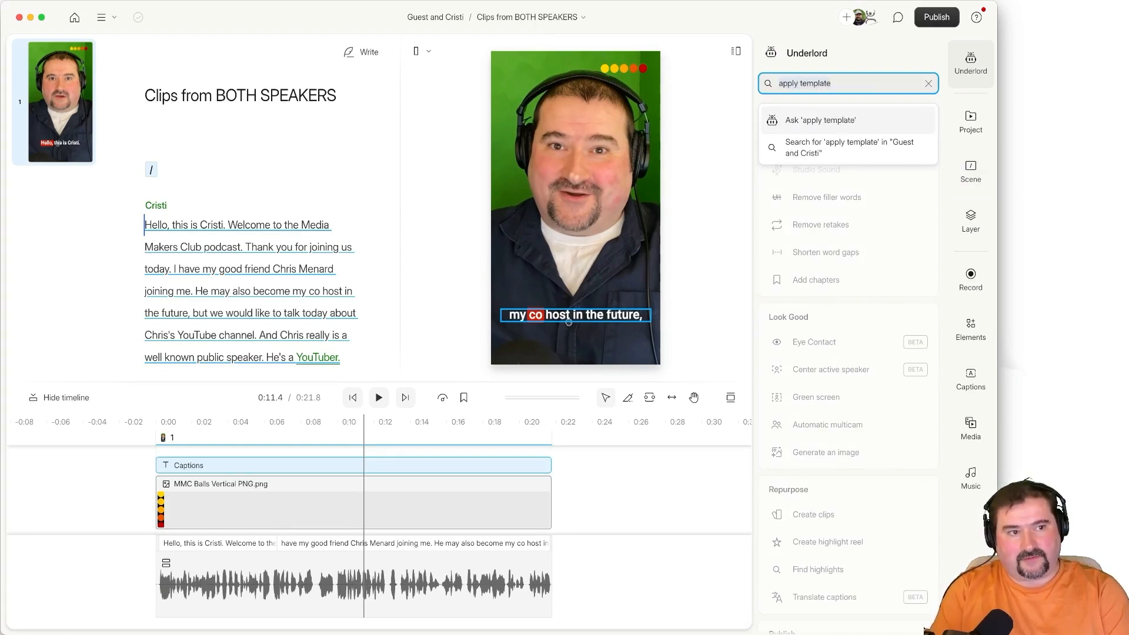
pyautogui.write('template')
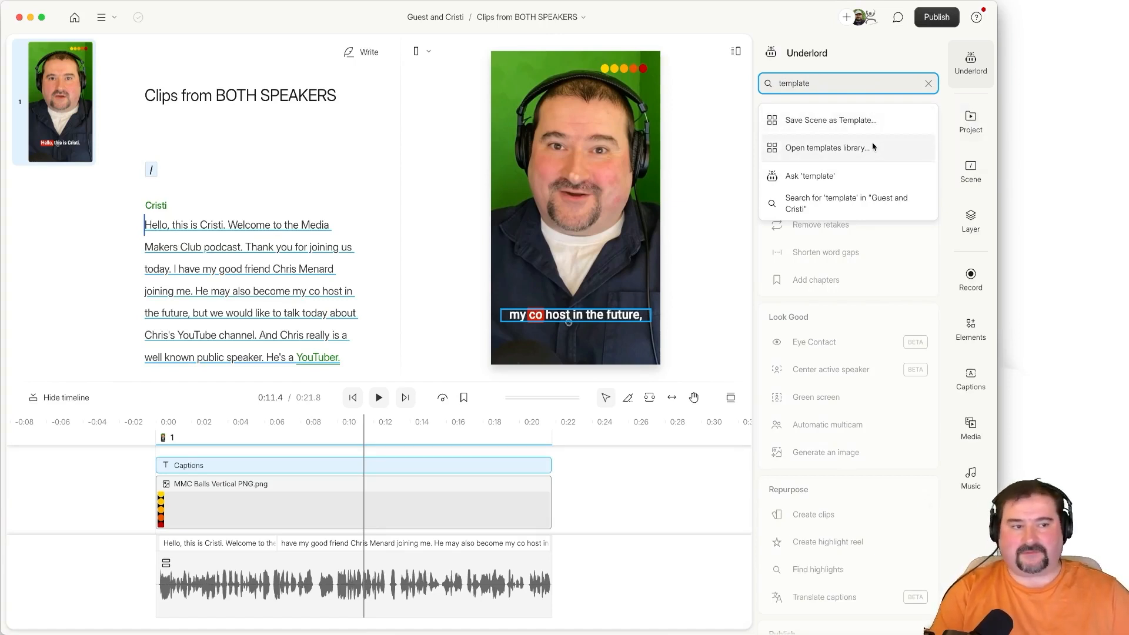
pyautogui.click(827, 148)
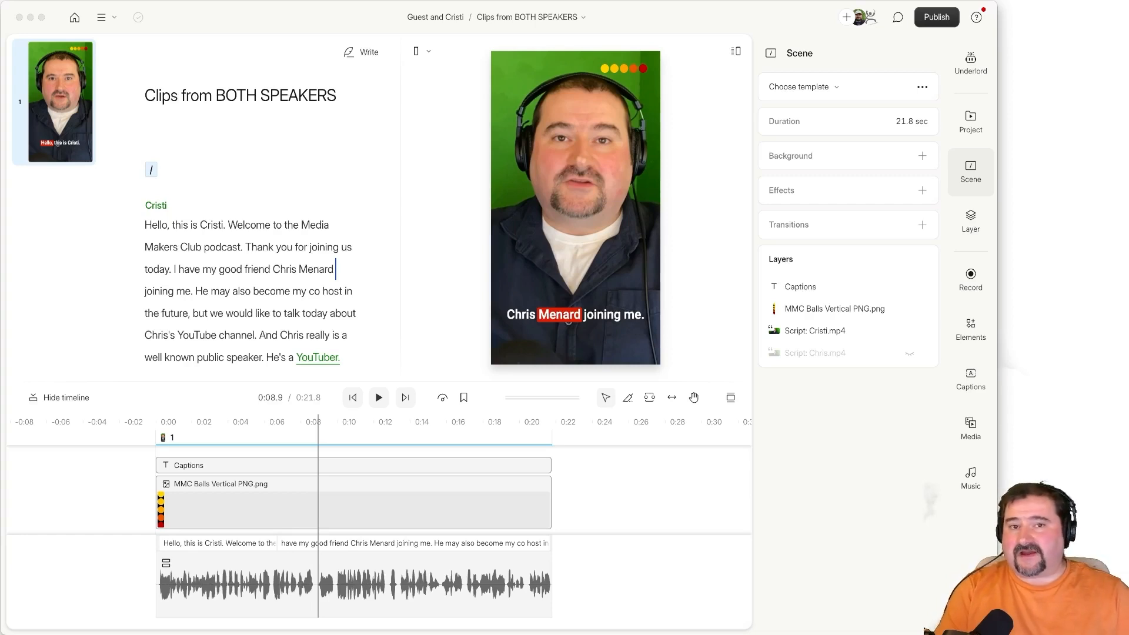
# Enlarge the timeline slightly, and switch the scene's layout to Title screen and back to Social Media Clip.
pyautogui.moveTo(506, 383); pyautogui.dragTo(506, 356)
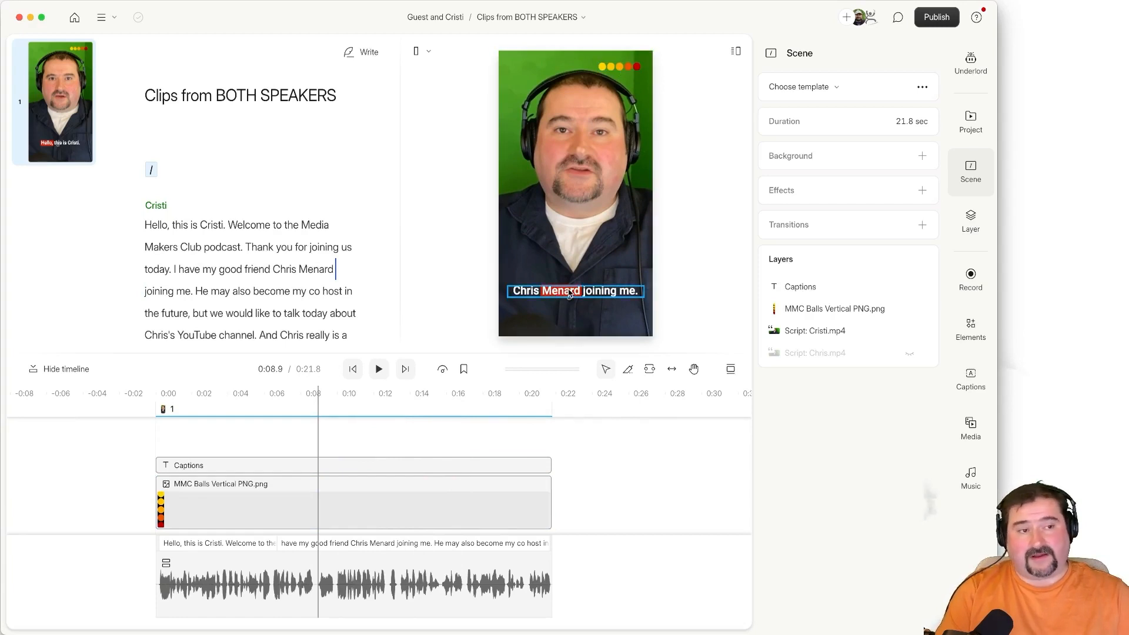
pyautogui.click(823, 88)
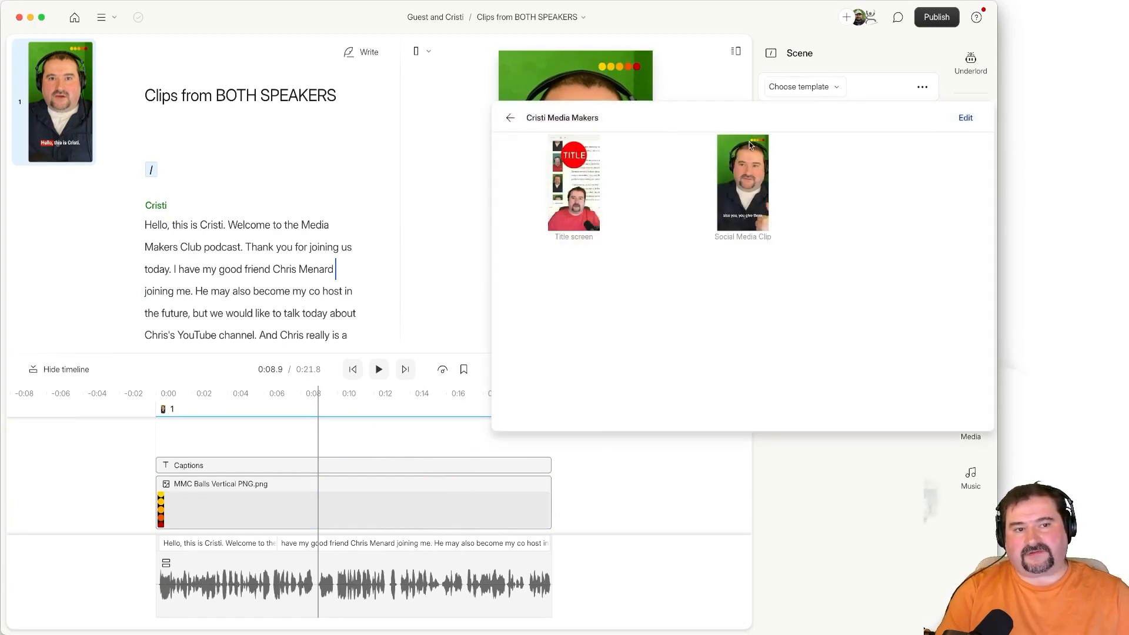
pyautogui.click(582, 163)
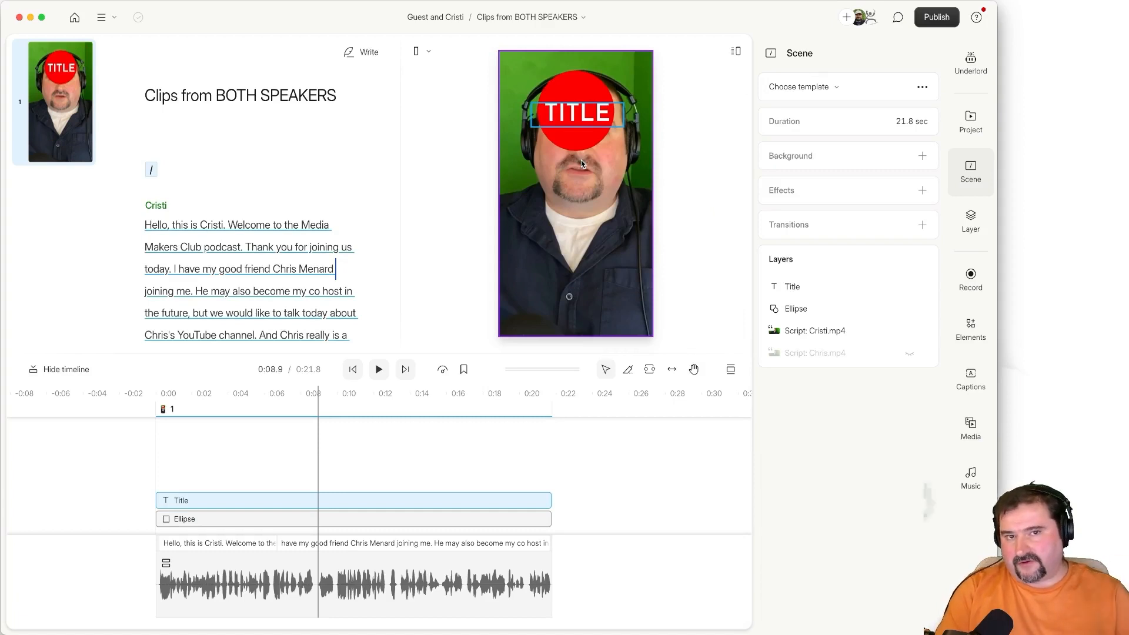
pyautogui.click(809, 88)
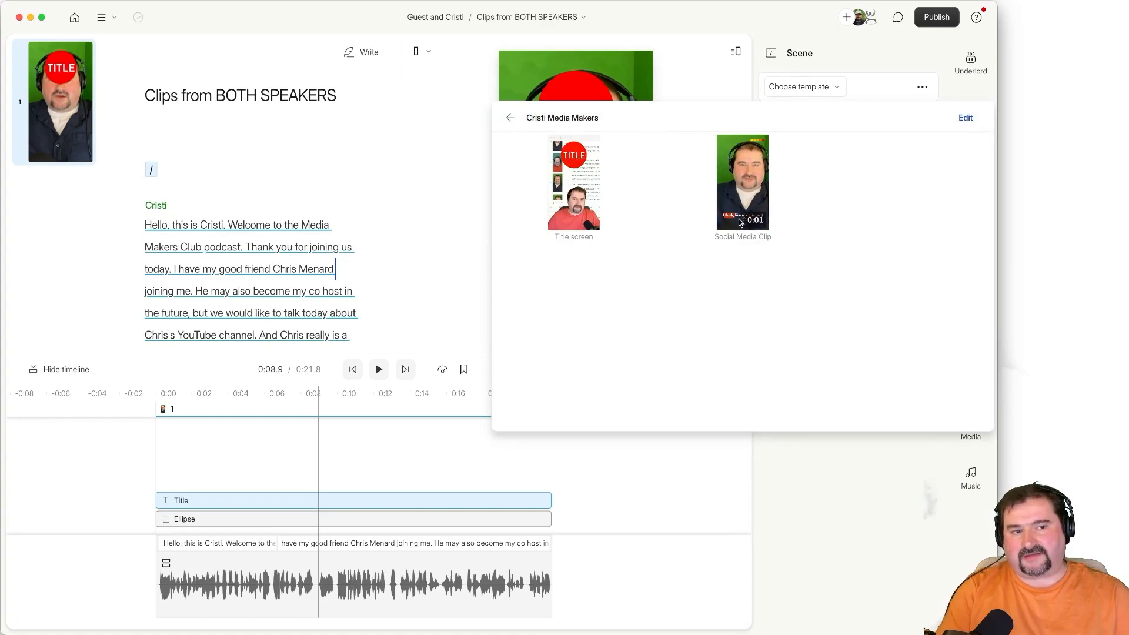
pyautogui.click(743, 191)
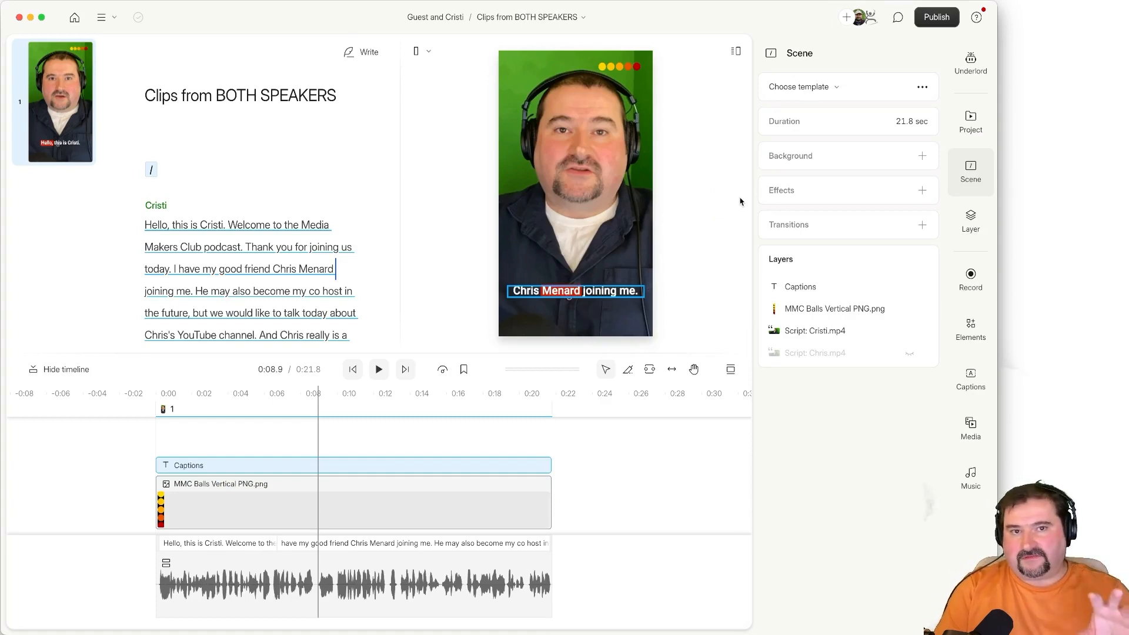
# Add an outlined star shape to the scene, shrunk and placed in the upper-left corner of the vertical frame.
pyautogui.click(971, 330)
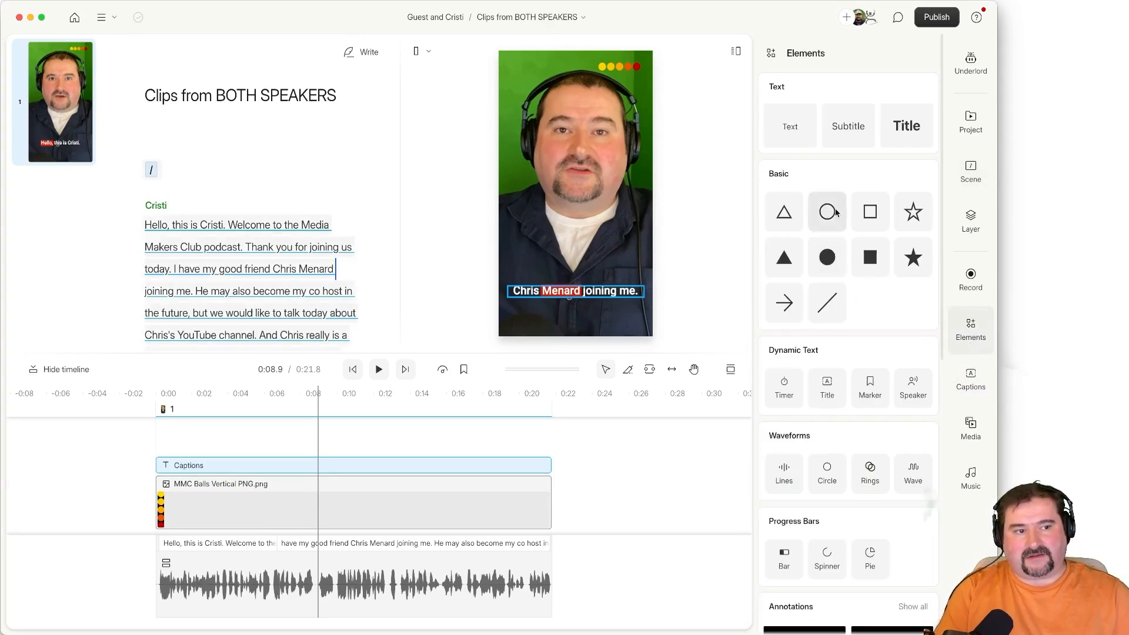
pyautogui.click(912, 213)
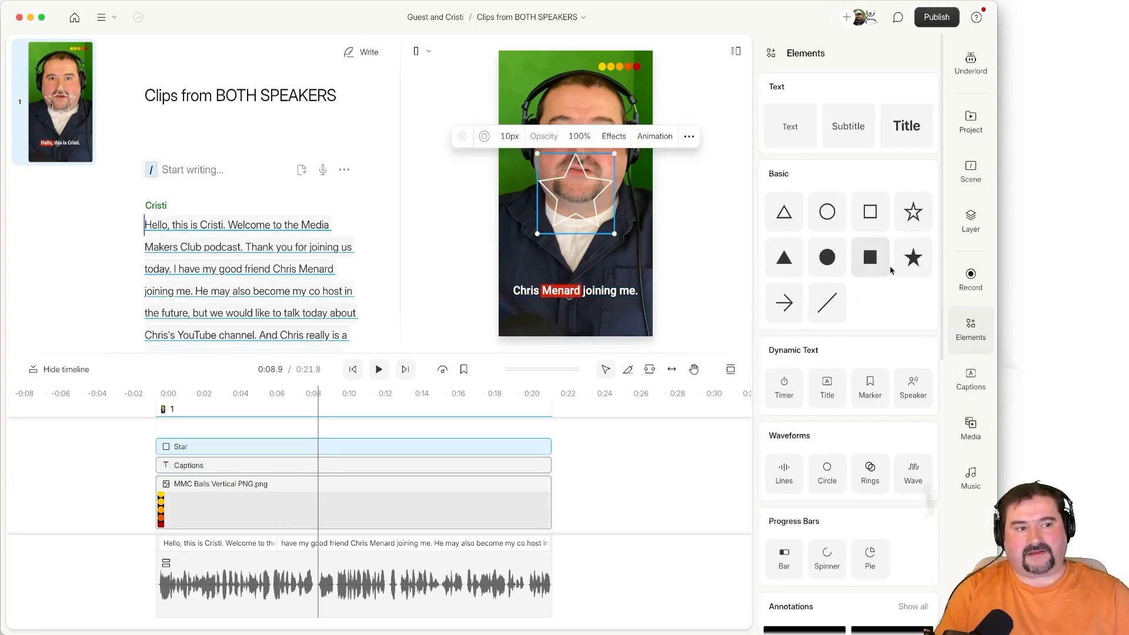
pyautogui.moveTo(615, 153); pyautogui.dragTo(523, 50)
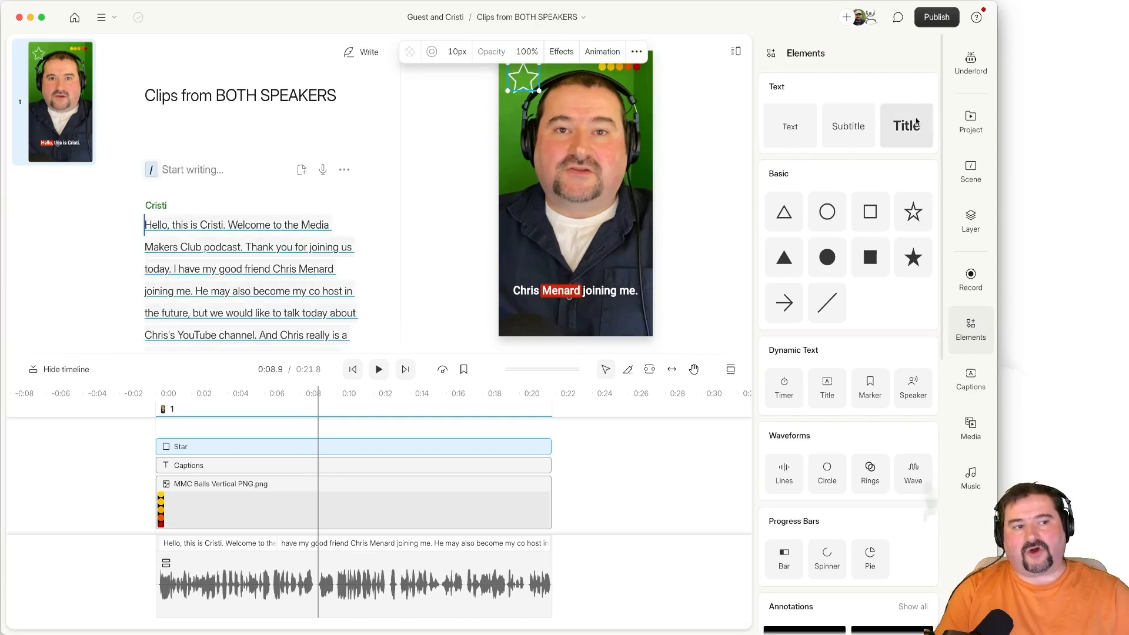
# Apply the Title screen layout from the custom template to the scene containing the star.
pyautogui.click(971, 169)
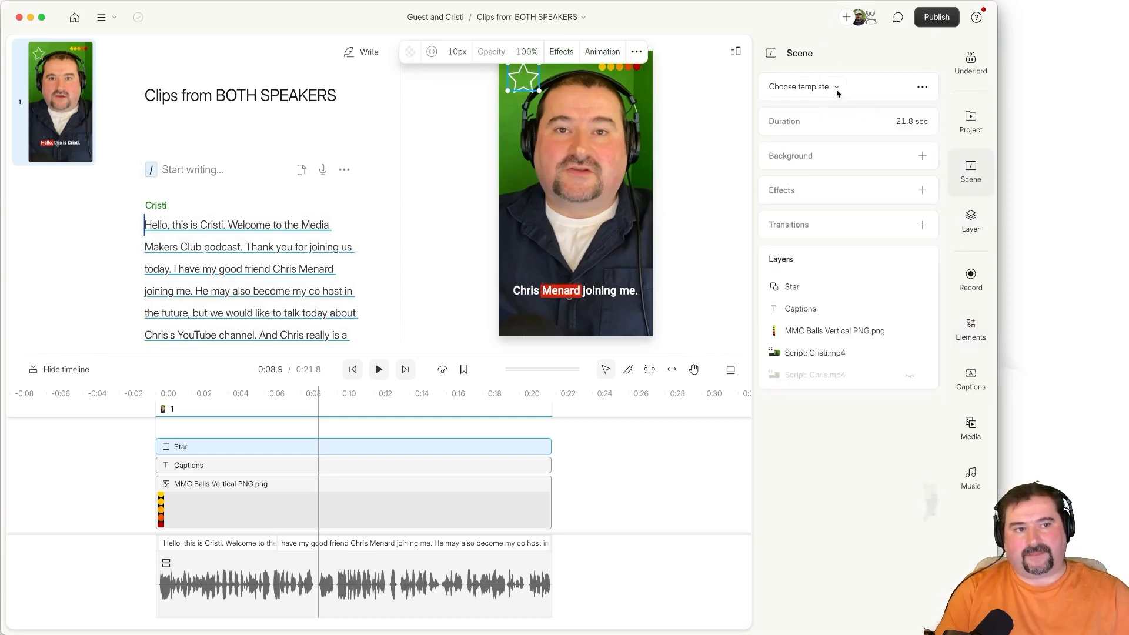
pyautogui.click(823, 88)
pyautogui.click(579, 173)
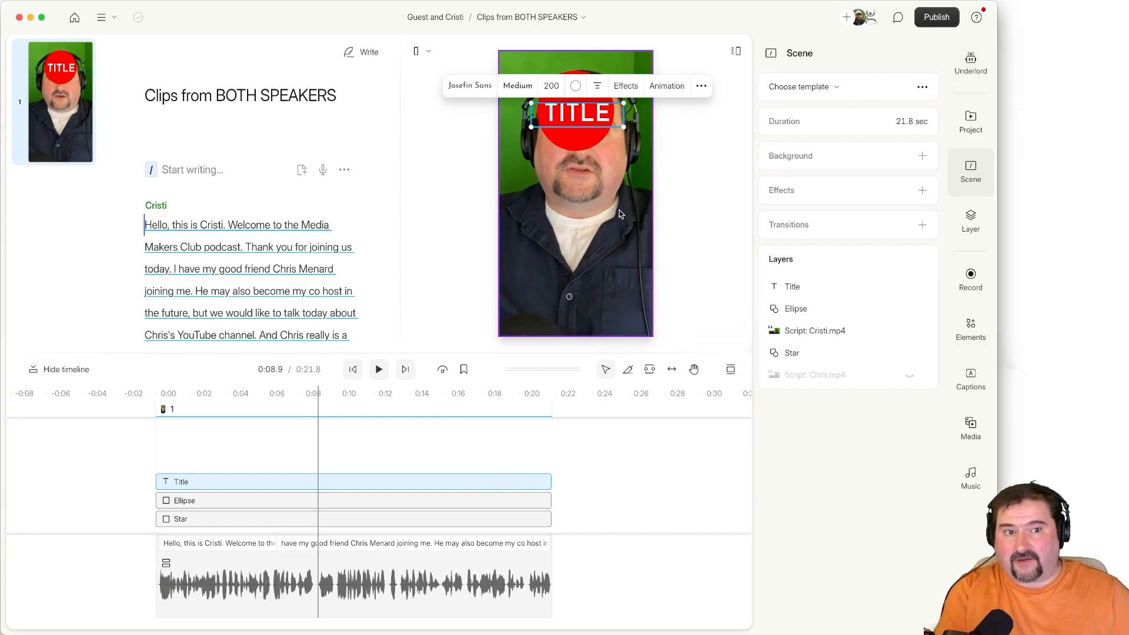
# Change the star's layer order so it sits above the title, ellipse and script video.
pyautogui.click(187, 519)
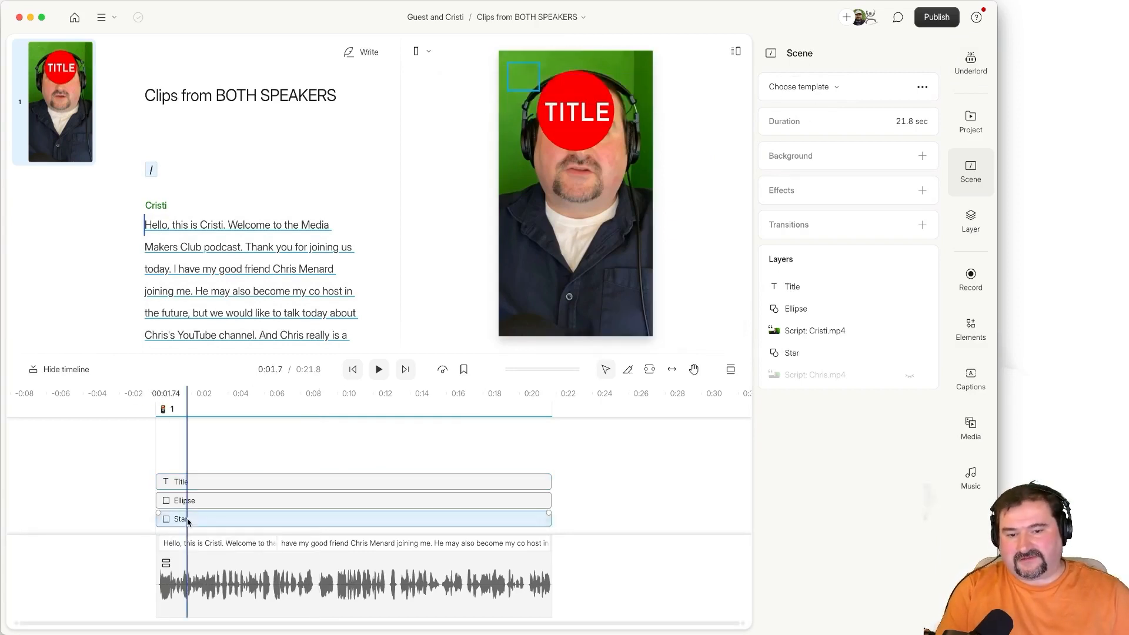
pyautogui.rightClick(528, 81)
pyautogui.moveTo(564, 119)
pyautogui.click(667, 120)
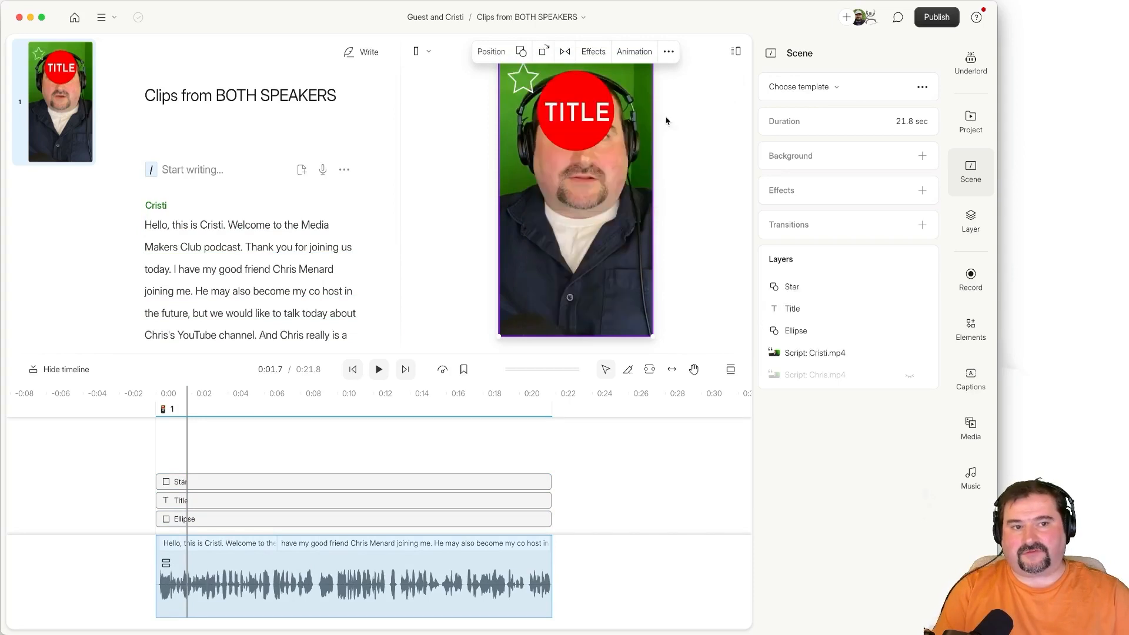
# Move the red circle and its TITLE text down from the host's face to his chest.
pyautogui.click(579, 130)
pyautogui.moveTo(579, 122); pyautogui.dragTo(573, 245)
pyautogui.click(577, 113)
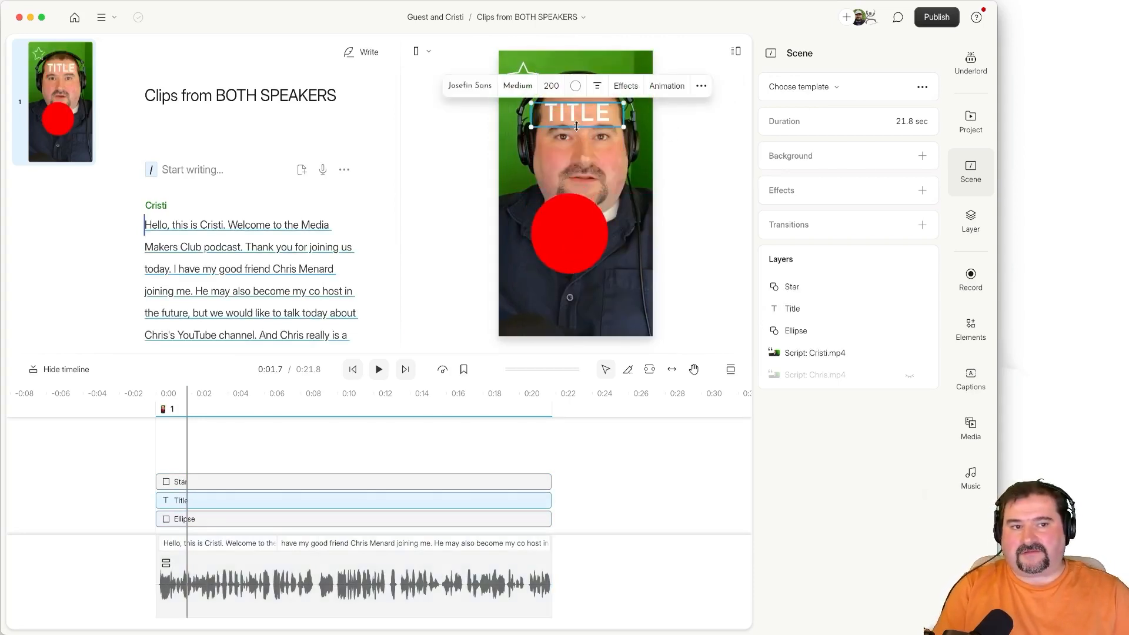
pyautogui.moveTo(576, 113); pyautogui.dragTo(570, 235)
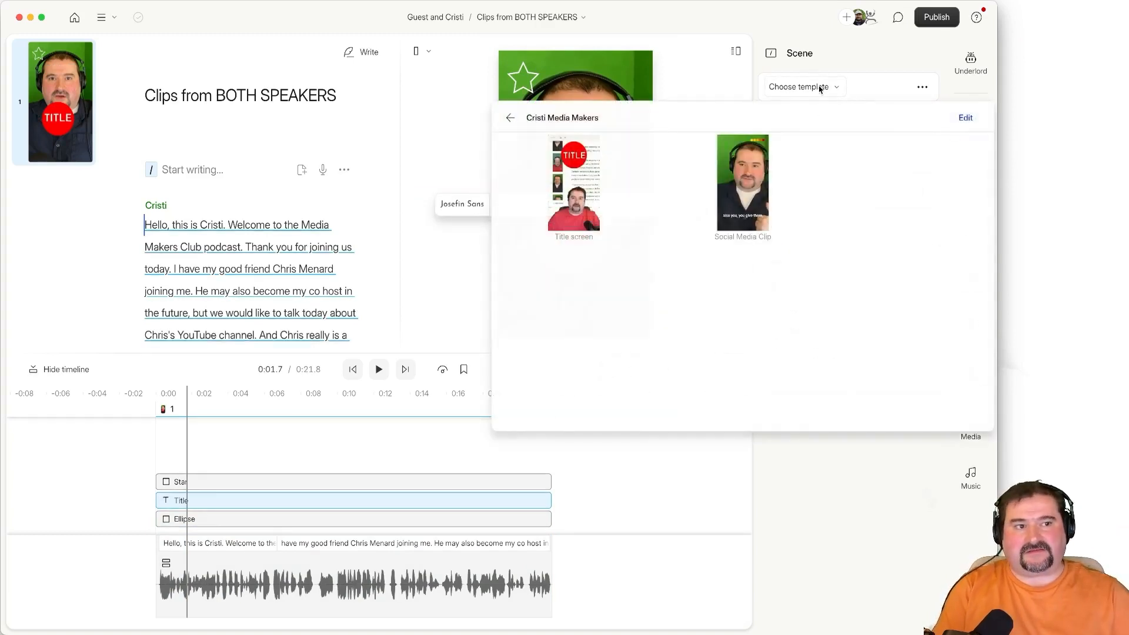
# Reapply the Social Media Clip layout to the scene, and move the star layer above all the other layers.
pyautogui.click(819, 88)
pyautogui.click(752, 187)
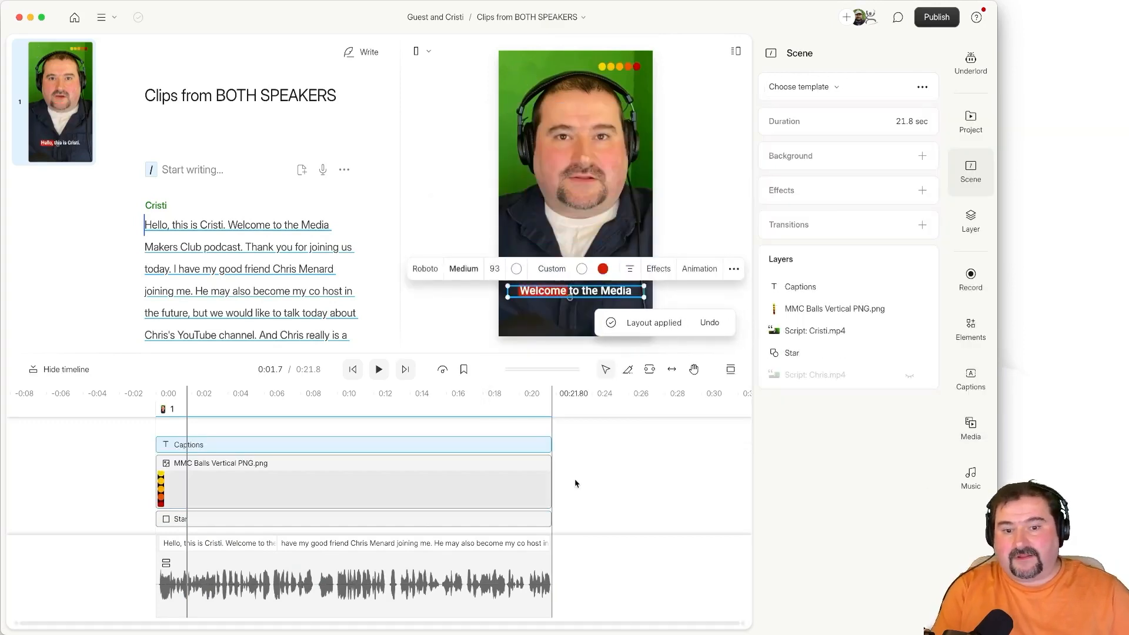
pyautogui.click(365, 481)
pyautogui.click(353, 517)
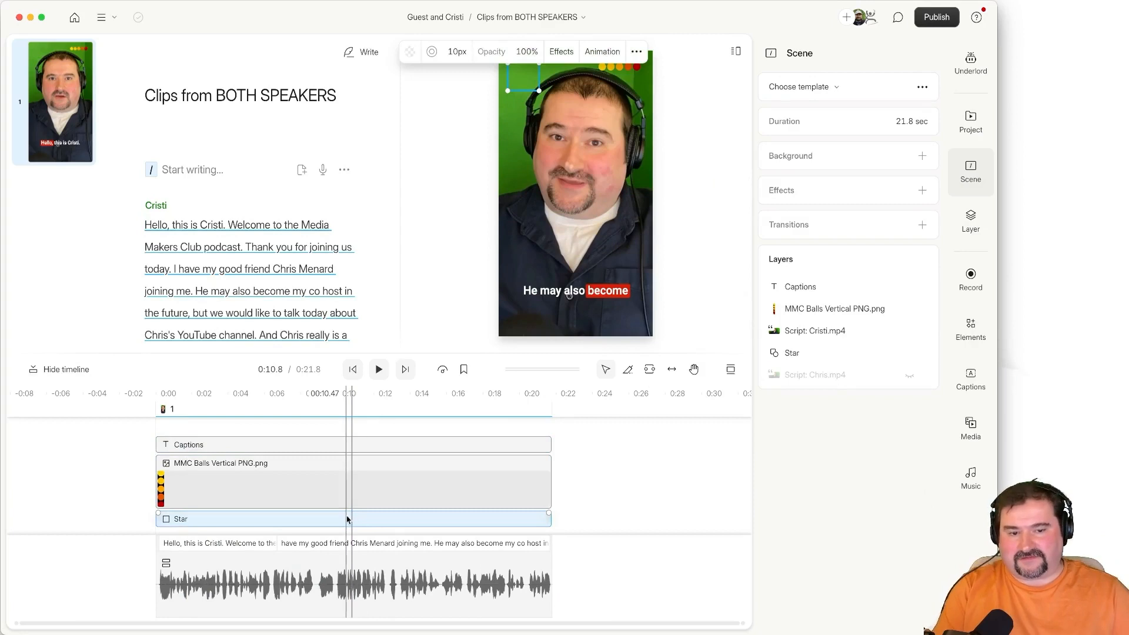
pyautogui.rightClick(342, 522)
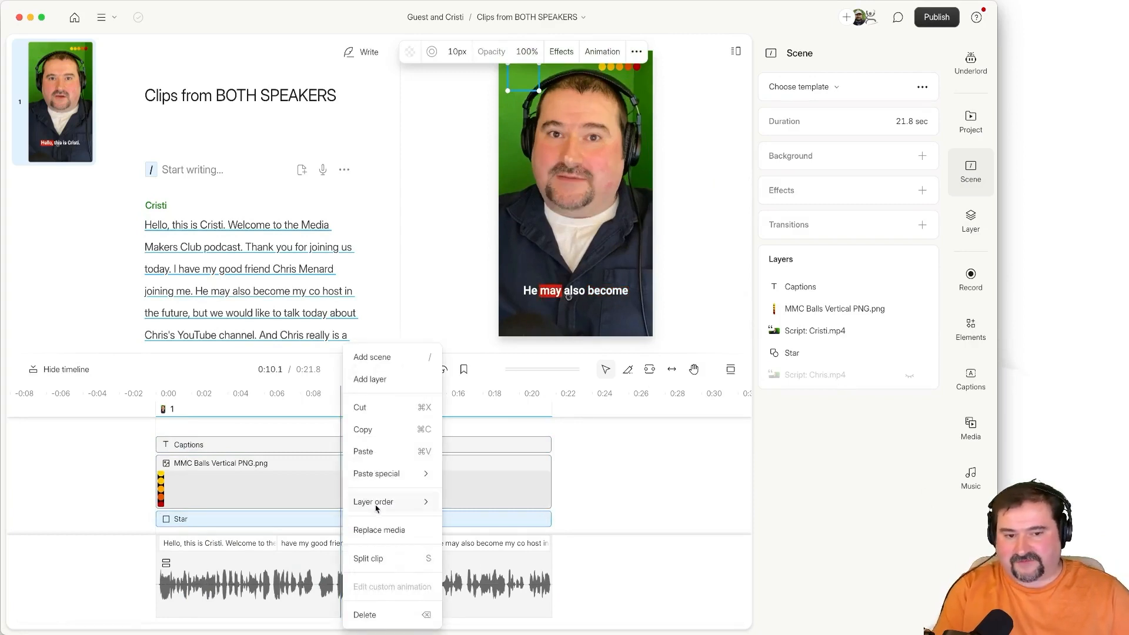
pyautogui.moveTo(379, 501)
pyautogui.click(467, 504)
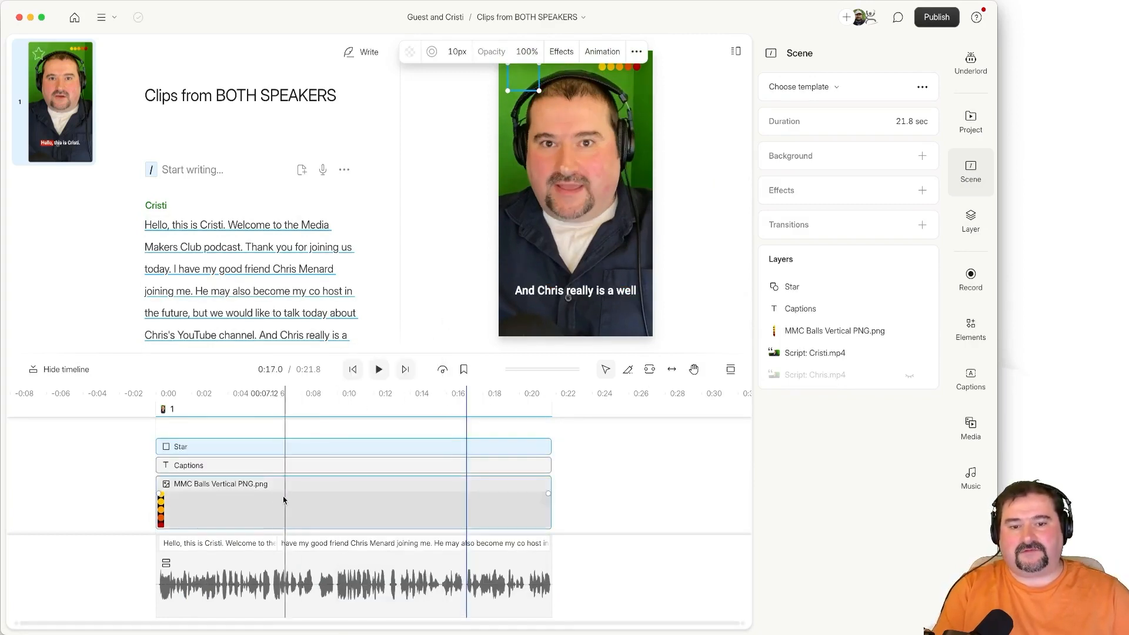
# Examine the frame with the star at about 0:06.6 and at "but we would like to".
pyautogui.click(425, 240)
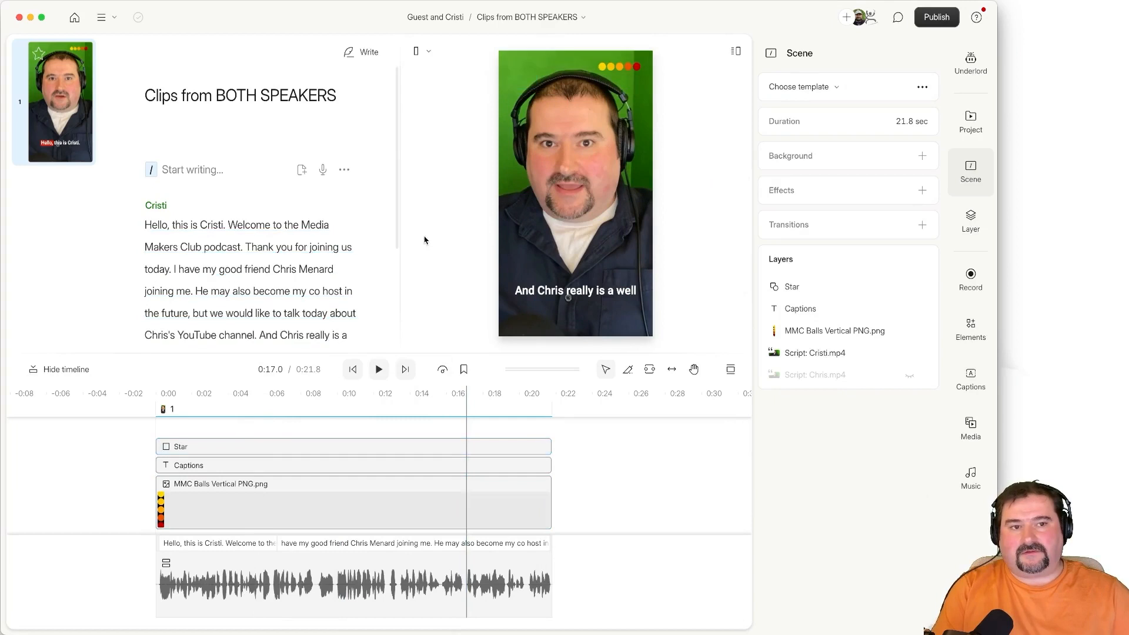
pyautogui.click(277, 393)
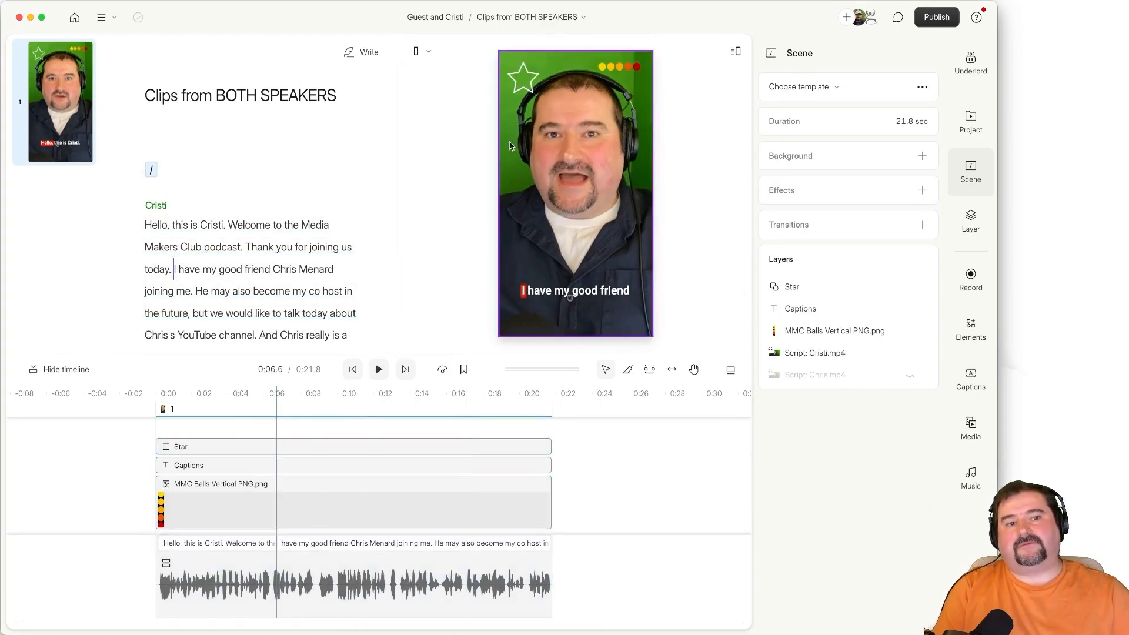
pyautogui.click(228, 308)
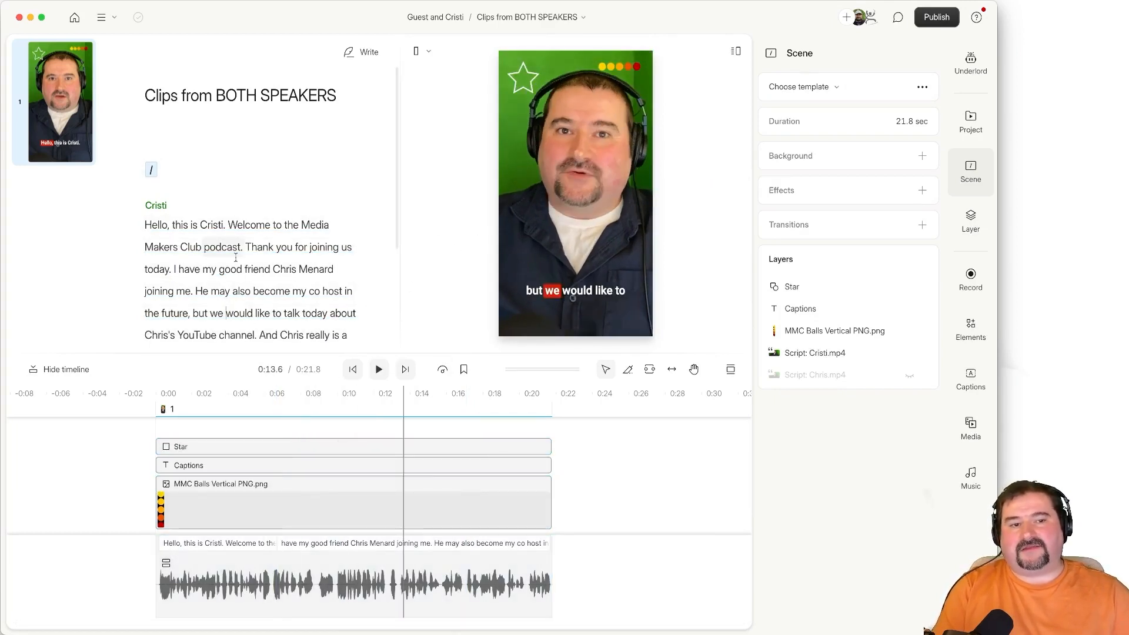